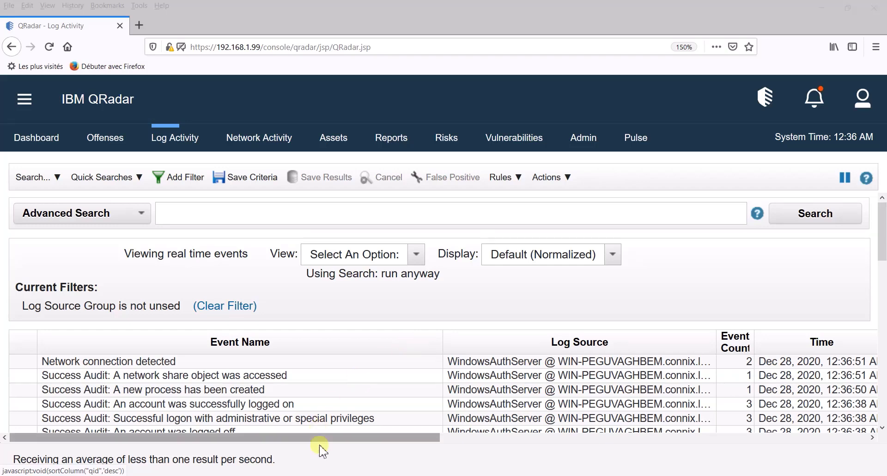
# - Bring the Windows 7 virtual machine window forward from the VMware Workstation taskbar preview
pyautogui.moveTo(329, 473)
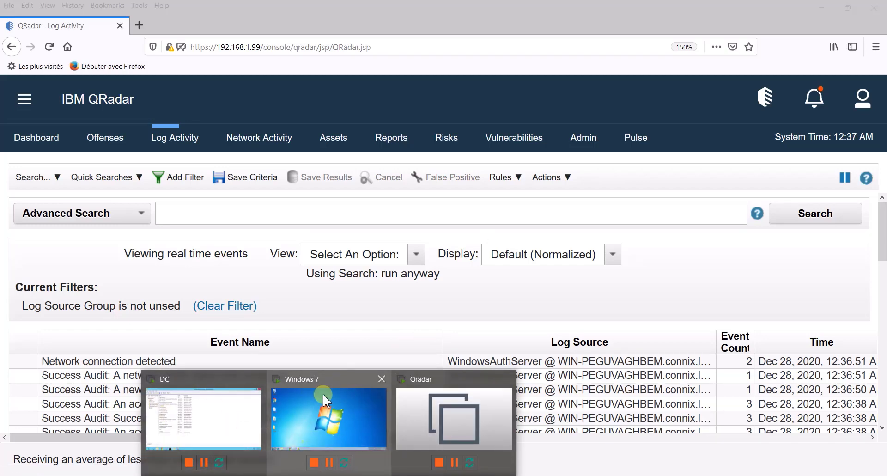
pyautogui.moveTo(322, 394)
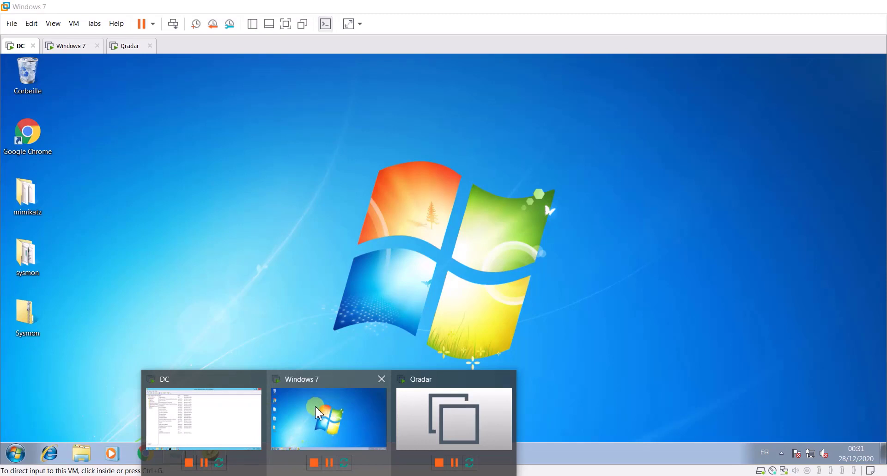
pyautogui.moveTo(198, 394)
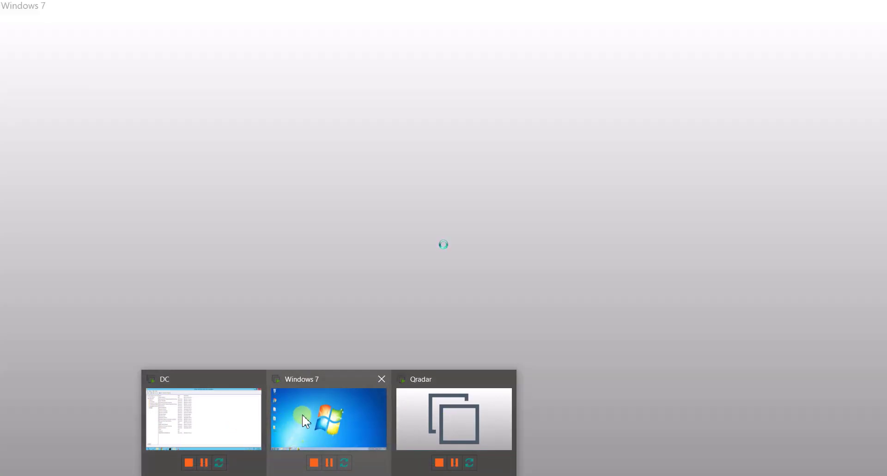
pyautogui.click(302, 415)
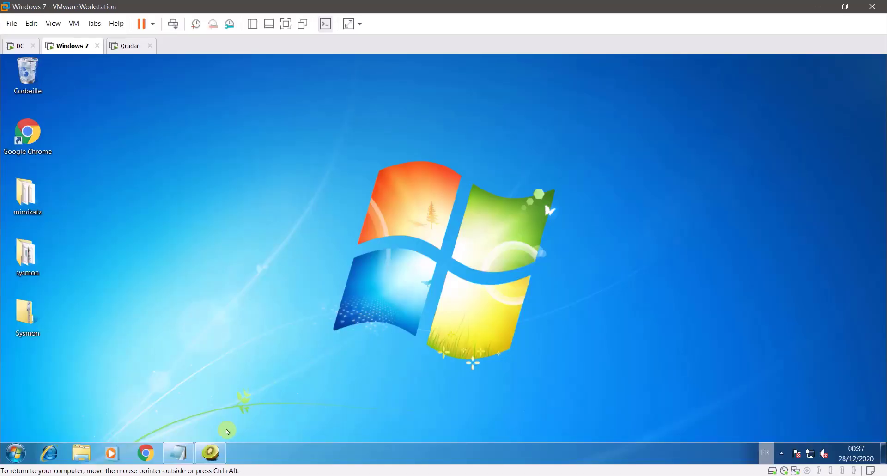
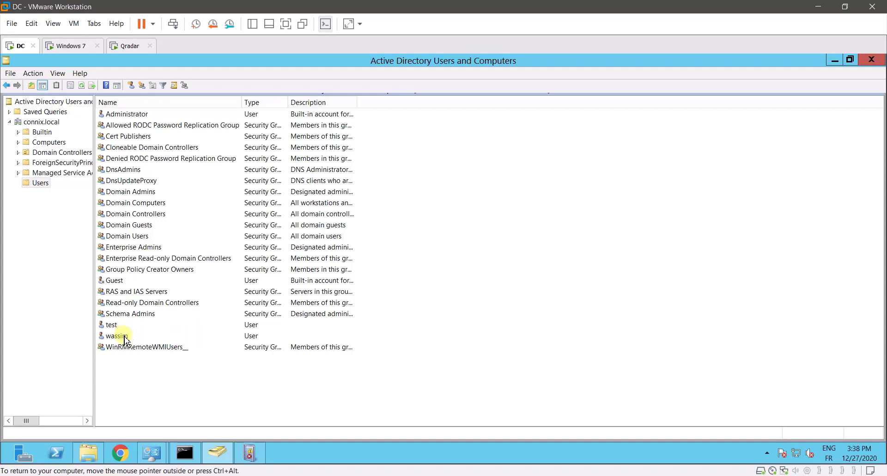
# - Open the user's Properties dialog from the Users container and place the cursor in the Description field
pyautogui.click(121, 336)
pyautogui.doubleClick(124, 338)
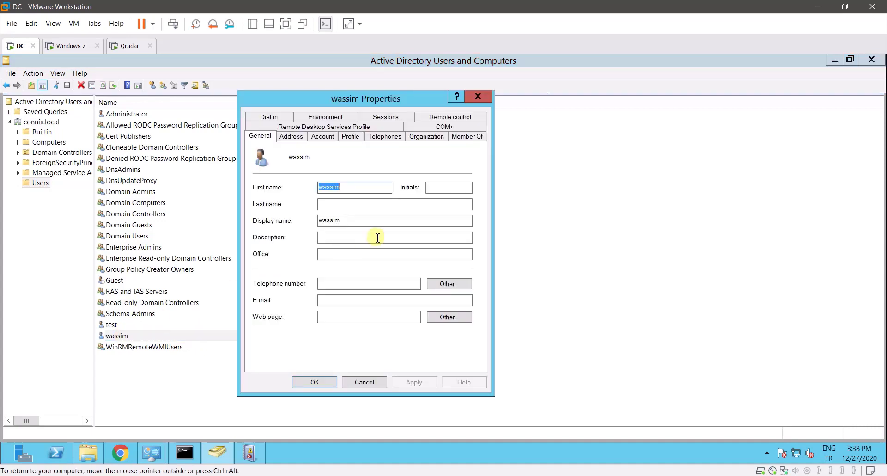
pyautogui.click(326, 240)
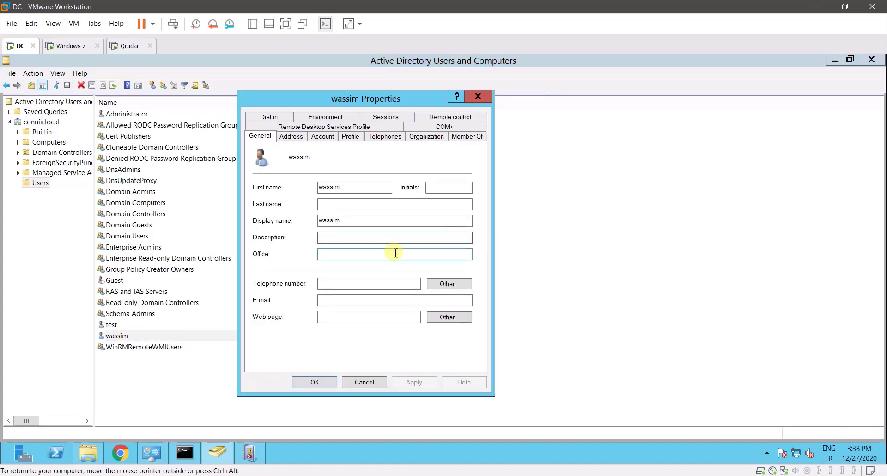
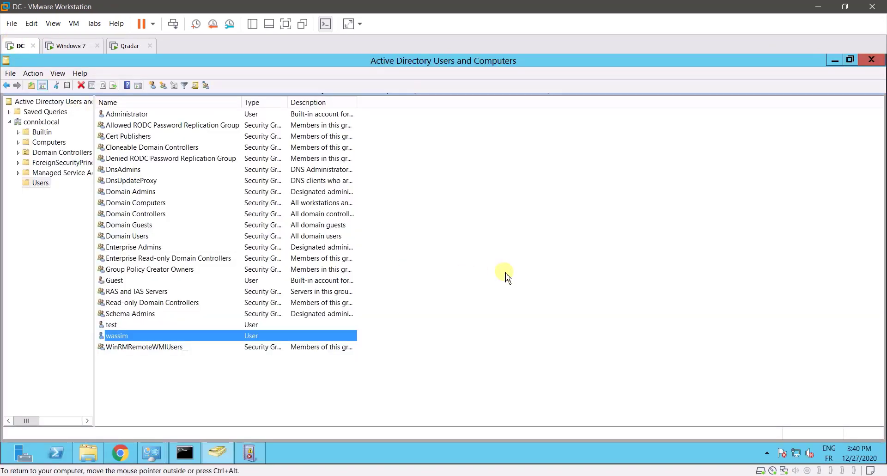
# - Refresh the Users list so wassim's description updates to 'changemeifyoucan'
pyautogui.rightClick(480, 244)
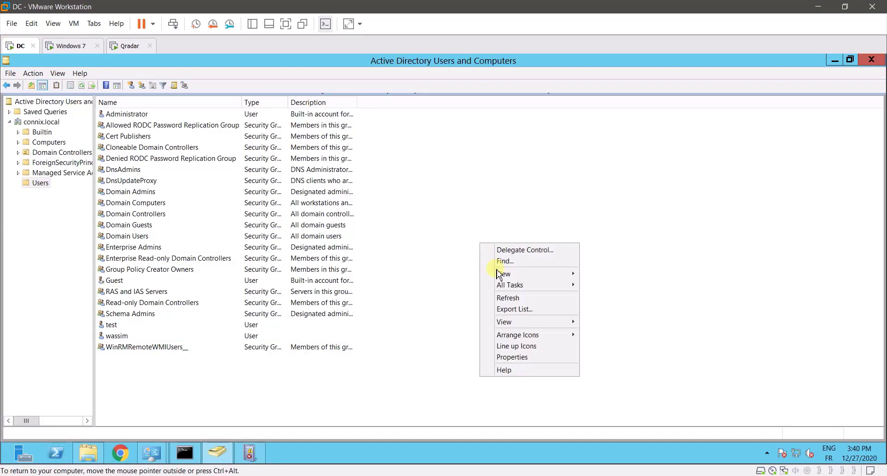
pyautogui.click(508, 297)
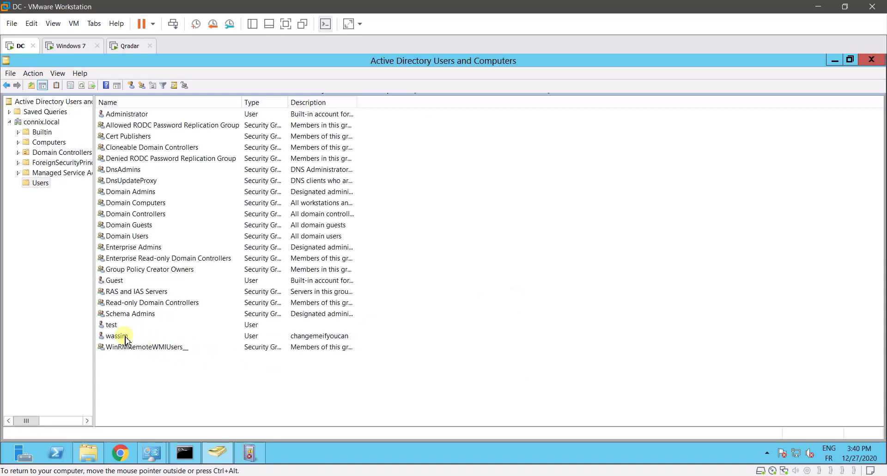
pyautogui.doubleClick(121, 336)
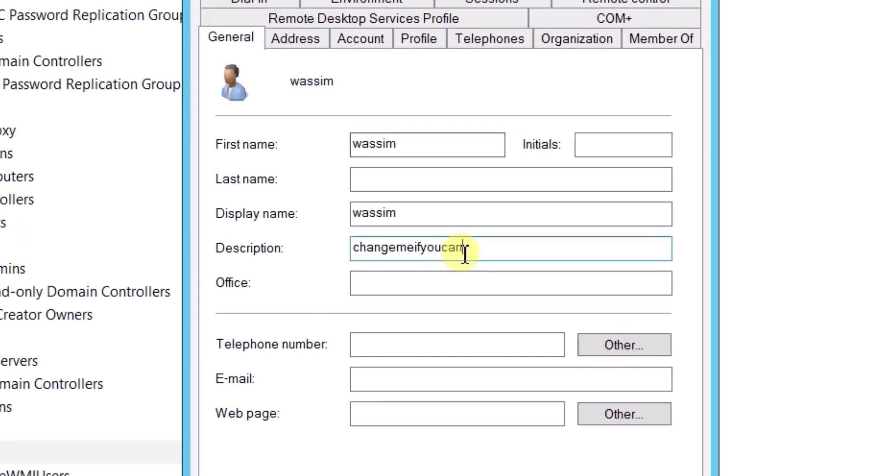
pyautogui.moveTo(383, 239); pyautogui.dragTo(307, 237)
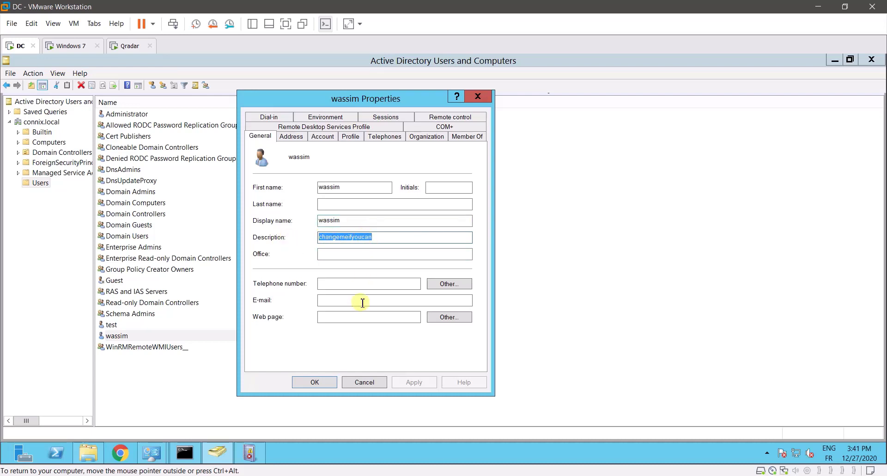
pyautogui.click(360, 383)
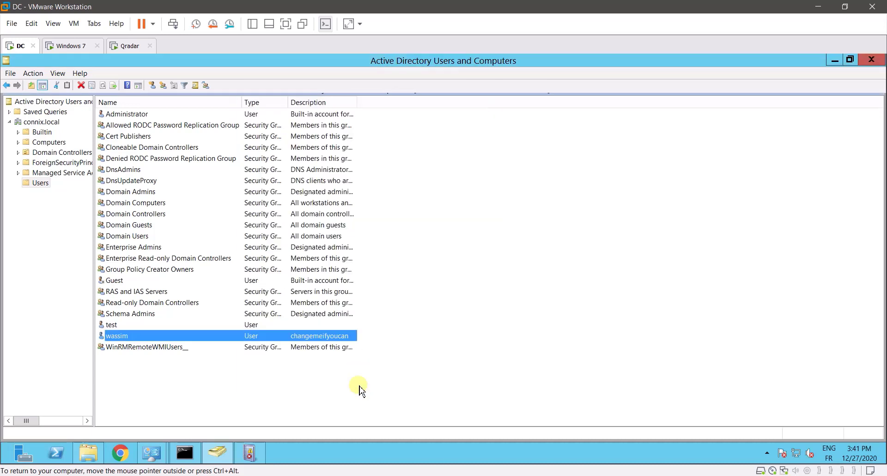
# - Check the test user's Member Of list shows only Domain Users, then close its properties unchanged
pyautogui.click(121, 327)
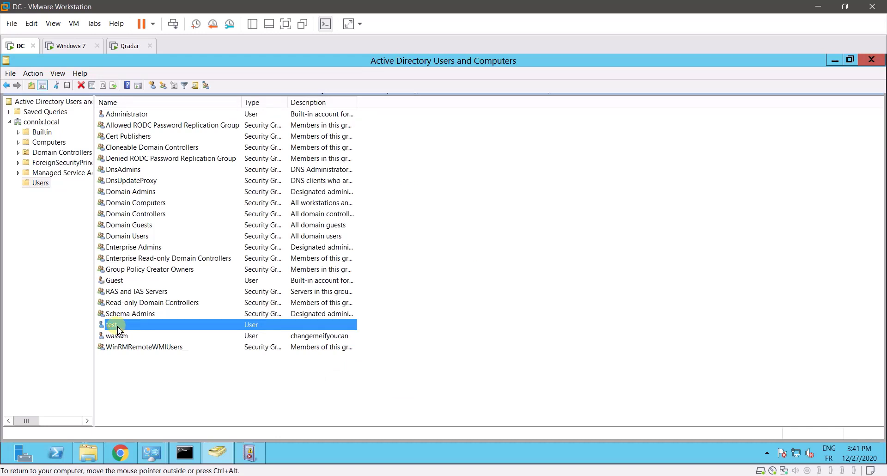
pyautogui.doubleClick(117, 329)
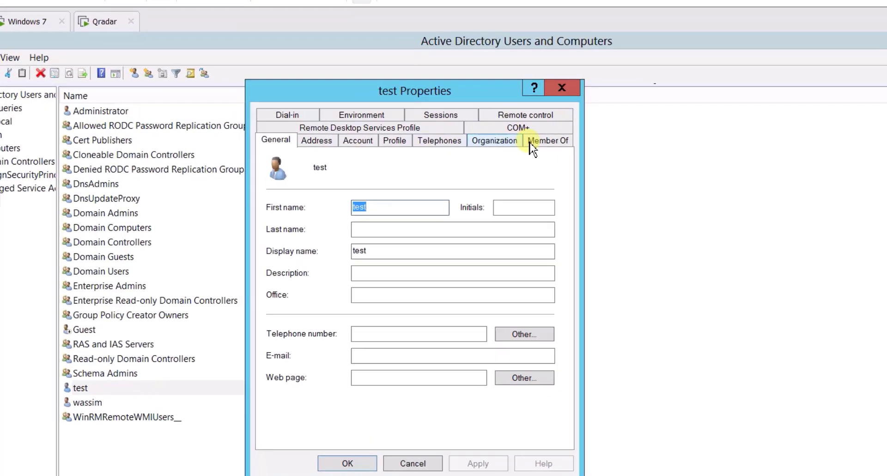
pyautogui.click(466, 134)
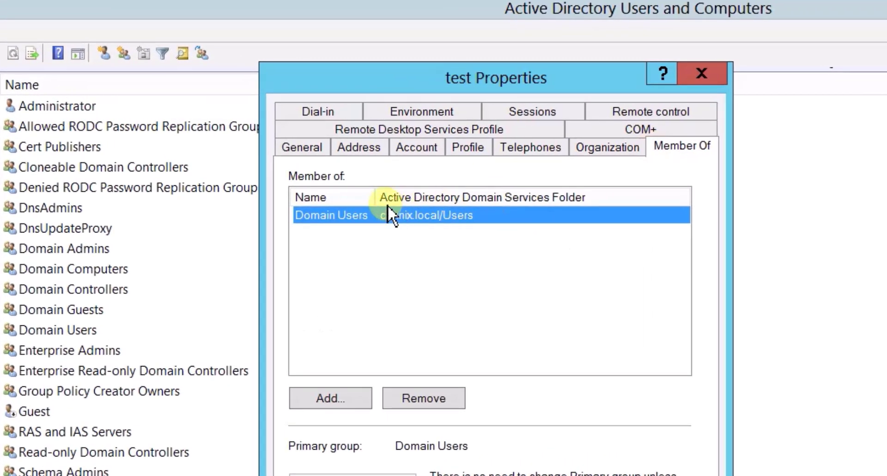
pyautogui.moveTo(374, 197); pyautogui.dragTo(448, 196)
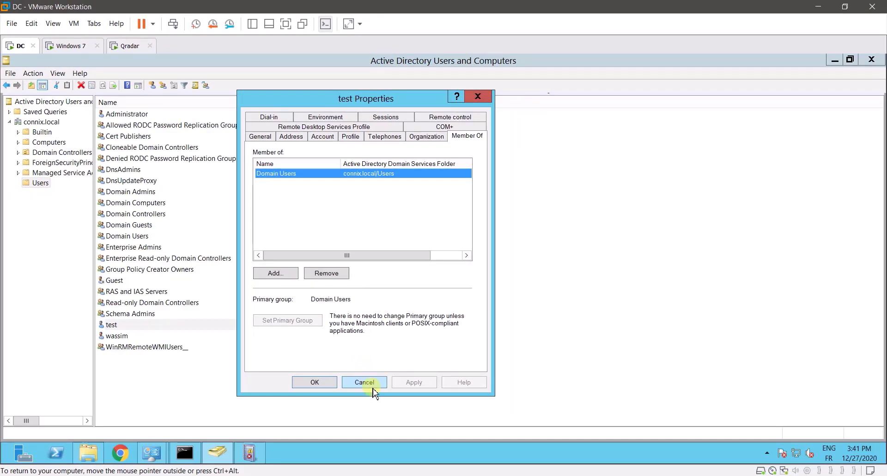
pyautogui.click(373, 386)
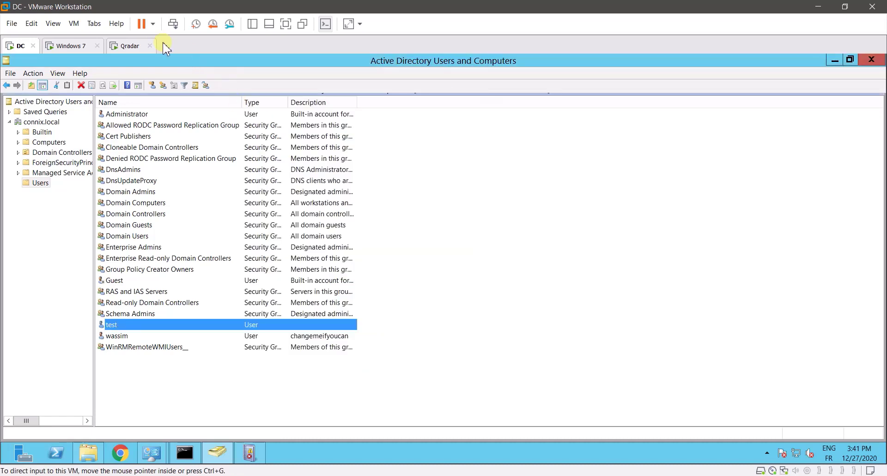
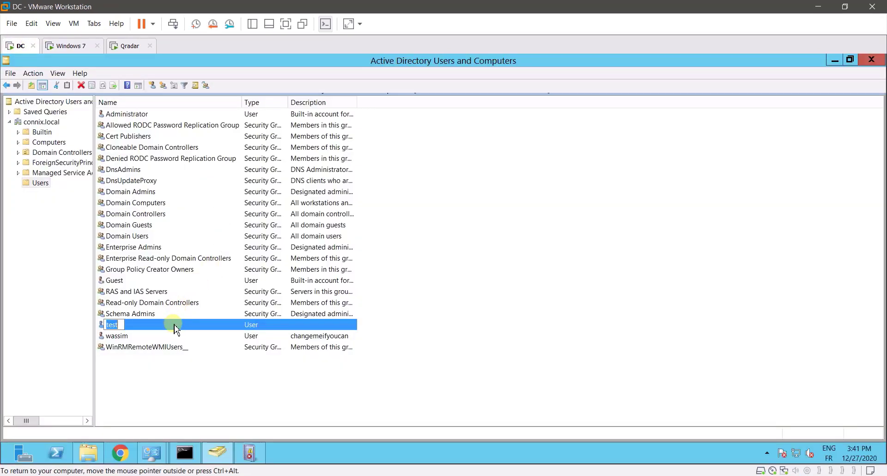
# - Open the test user's Properties and display the Member Of list showing only Domain Users
pyautogui.doubleClick(176, 328)
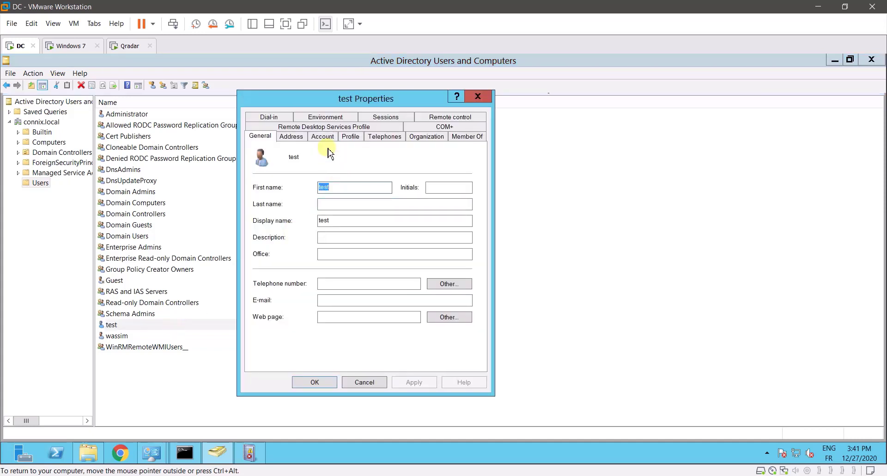
pyautogui.click(464, 138)
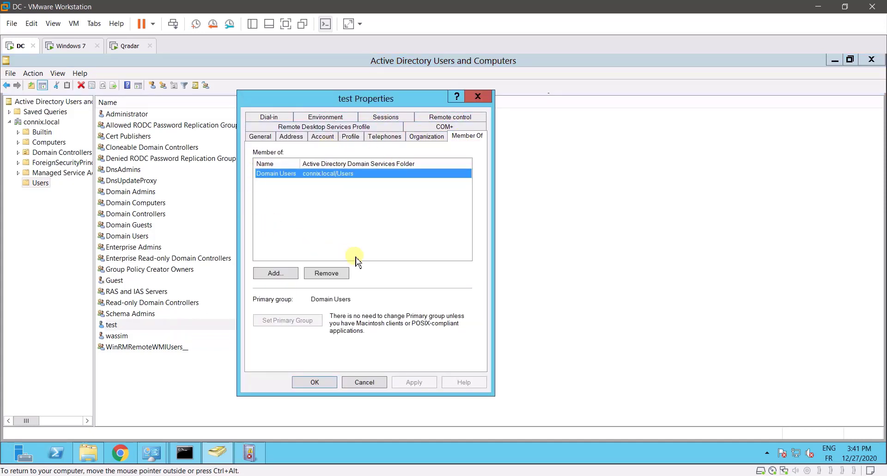
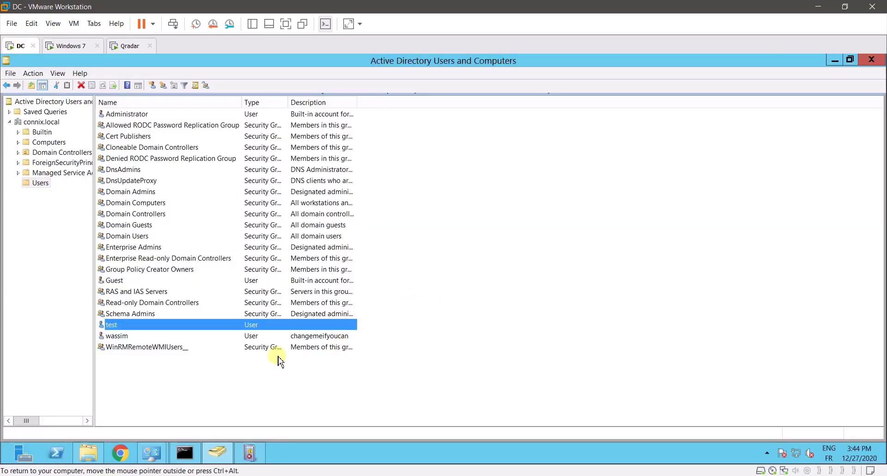
# - Show the test user's Member Of groups, widening the Name column to reveal Domain Admins (connix.local/Users)
pyautogui.doubleClick(188, 328)
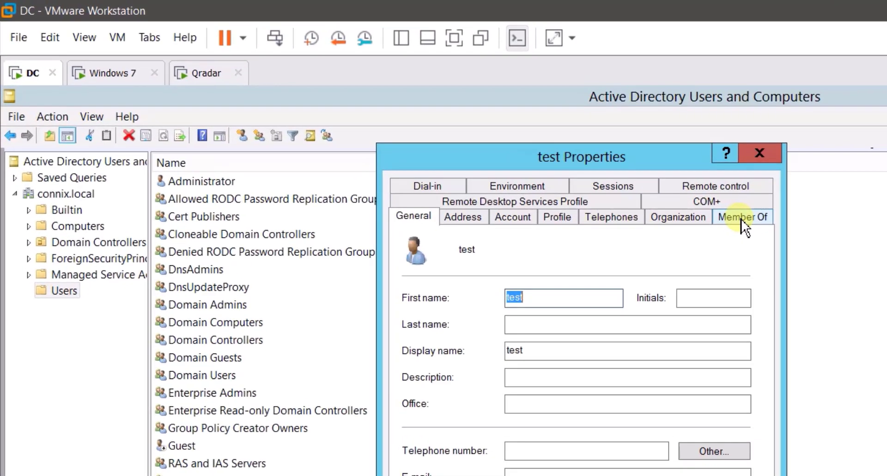
pyautogui.click(531, 154)
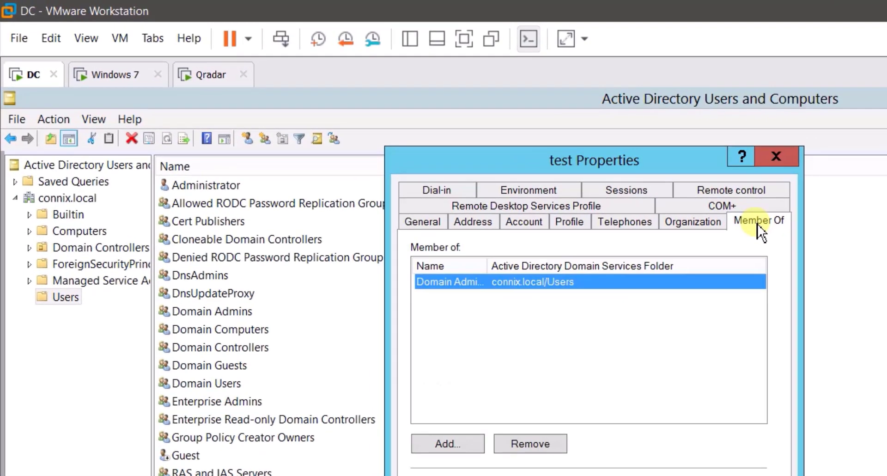
pyautogui.moveTo(488, 267); pyautogui.dragTo(546, 267)
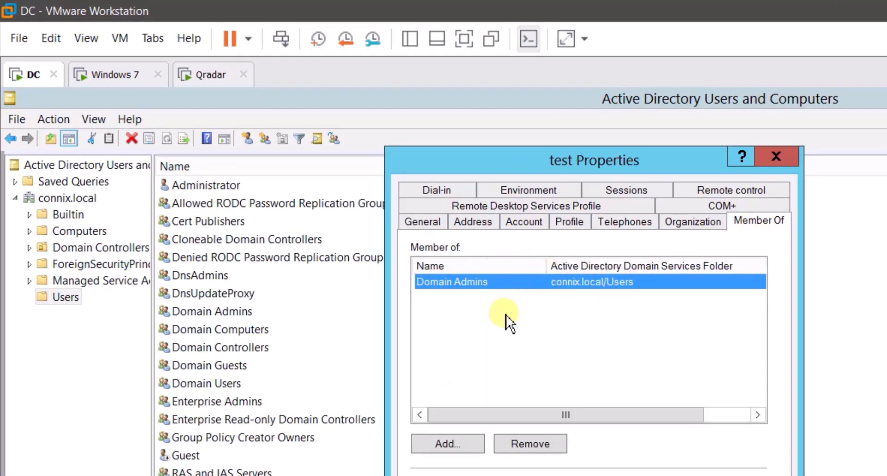
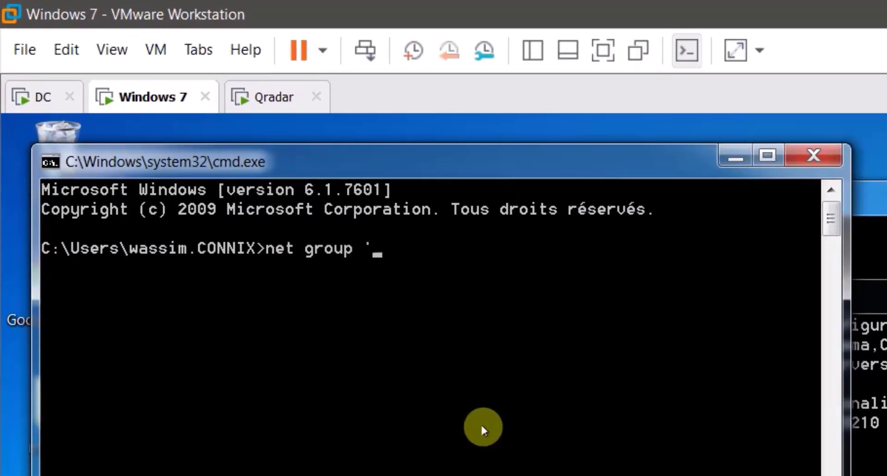
# - Finish typing the net group "domain admins" /domain query in Command Prompt
pyautogui.write('domain admins" /domain')
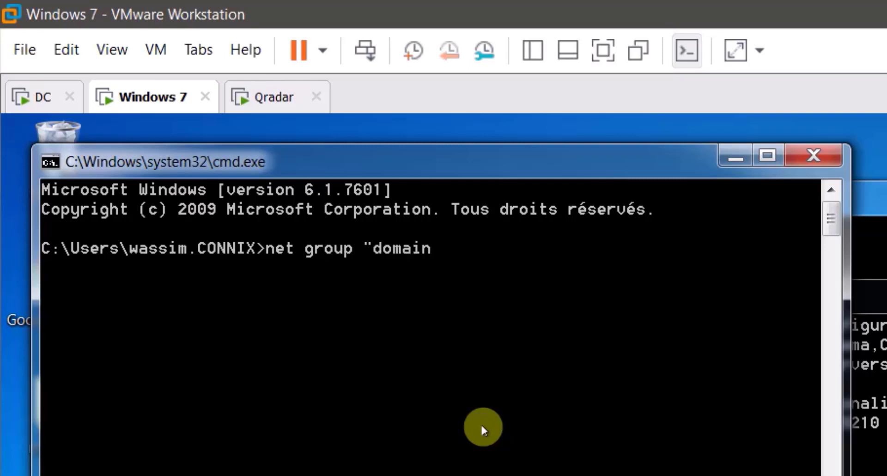
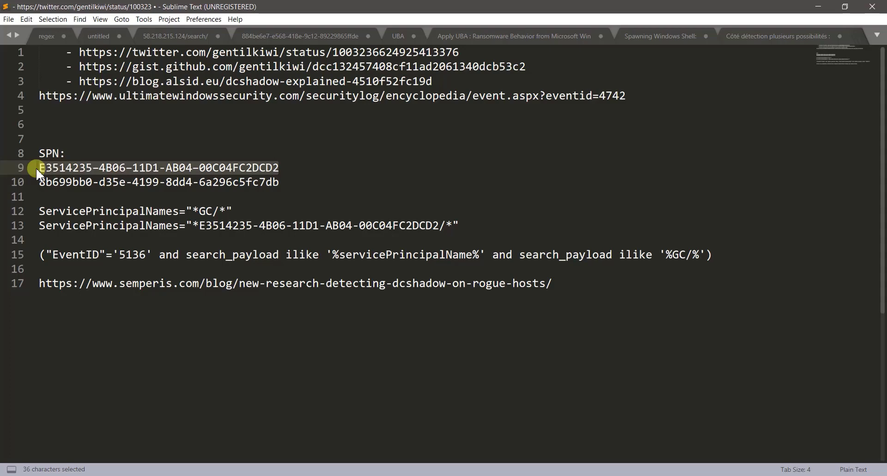
# - Append 'WKGUID' after the first SPN GUID at the end of line 9
pyautogui.click(305, 168)
pyautogui.write('GUID')
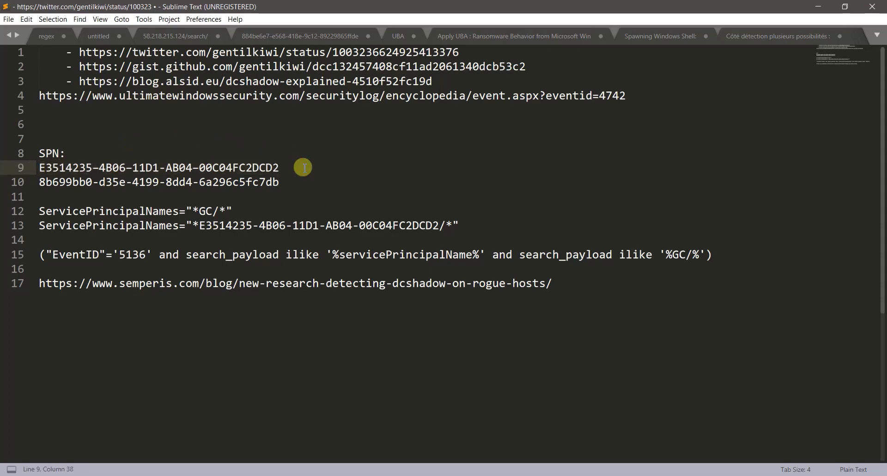
pyautogui.press('Left')
pyautogui.press('Left')
pyautogui.press('Left')
pyautogui.press('Left')
pyautogui.write('WK')
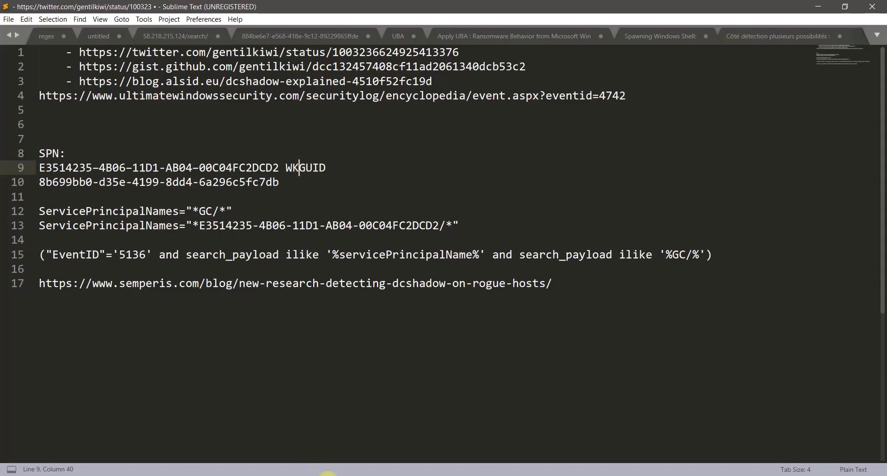
# - Glance at the DC virtual machine in VMware, then select the start of the line-10 GUID
pyautogui.click(328, 473)
pyautogui.click(208, 423)
pyautogui.moveTo(38, 182); pyautogui.dragTo(167, 187)
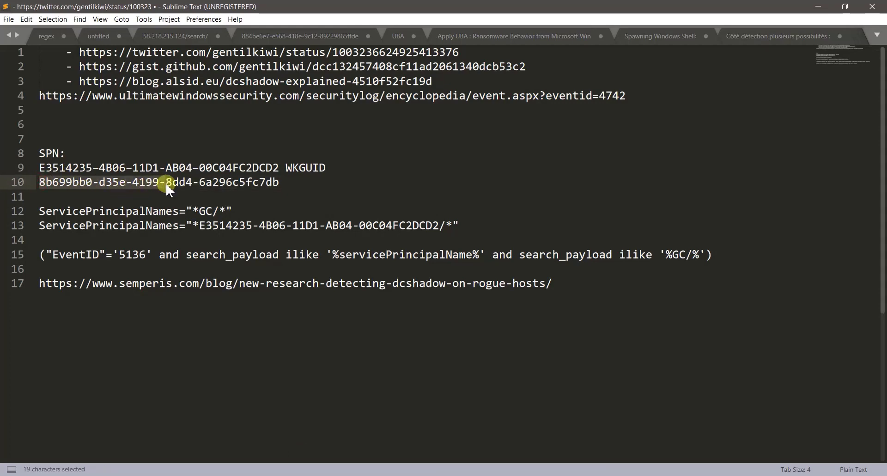
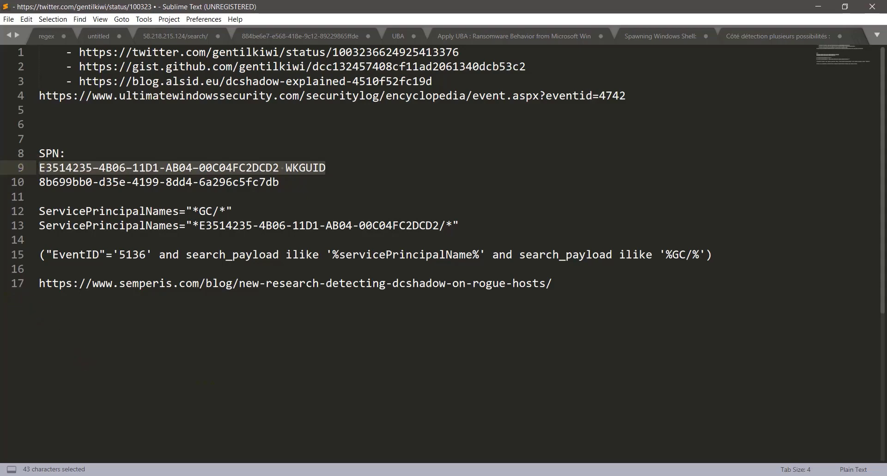
# - On the DC virtual machine, list the domain's computer accounts and select the last one
pyautogui.click(328, 475)
pyautogui.click(200, 417)
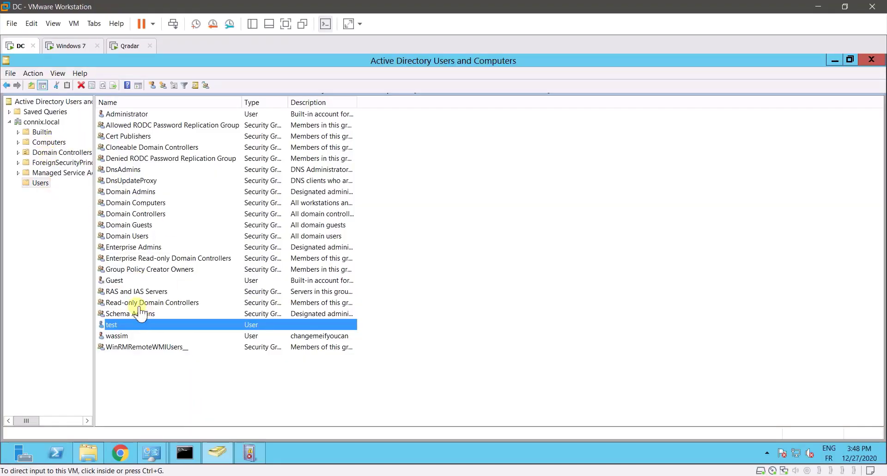
pyautogui.click(51, 142)
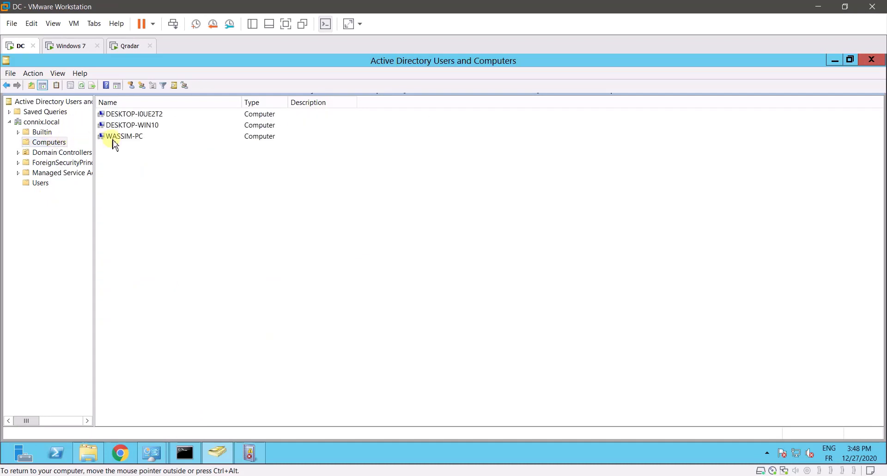
pyautogui.click(140, 139)
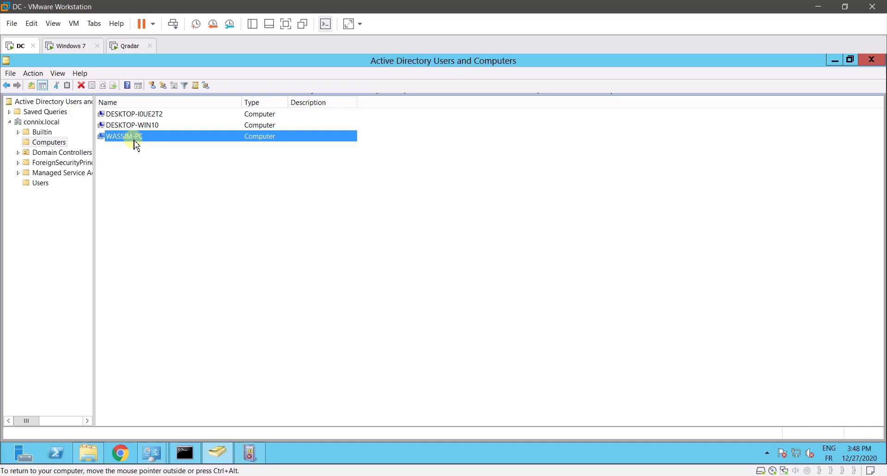
pyautogui.hotkey('alt', 'Tab')
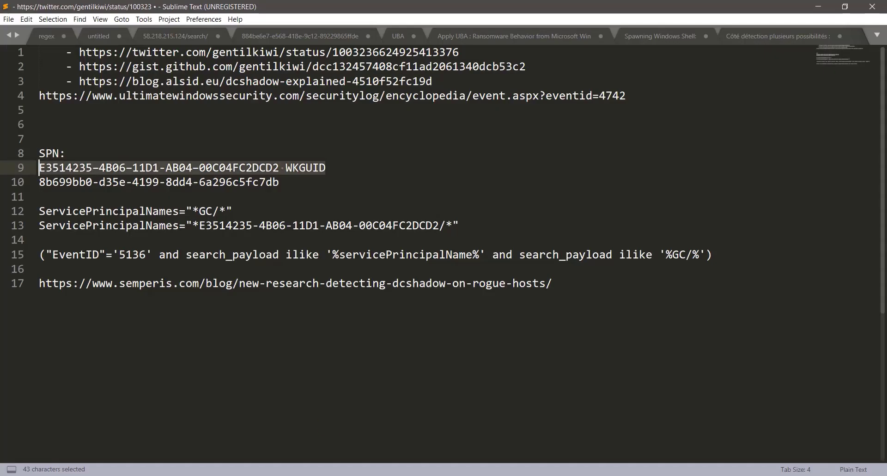
# - Mark part of the GUID on line 9 of the notes, then check the DC virtual machine
pyautogui.click(279, 179)
pyautogui.moveTo(326, 167); pyautogui.dragTo(36, 166)
pyautogui.hotkey('alt', 'Tab')
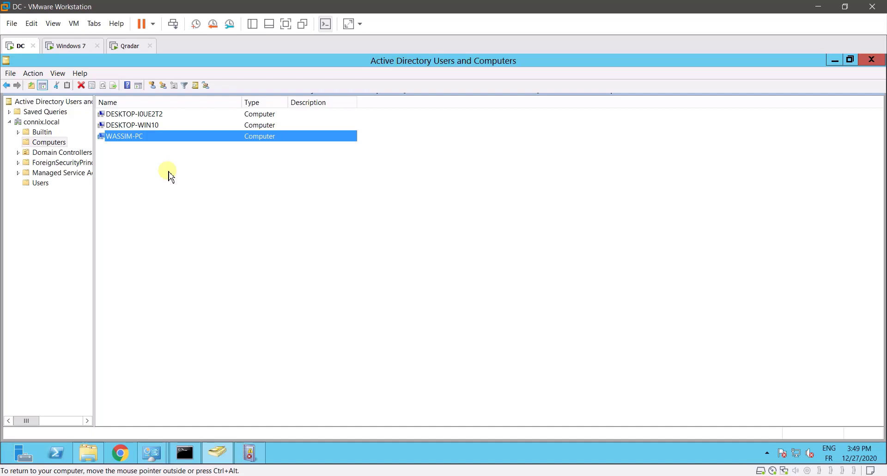
# - Back in the notes, select the E3514235 GUID on line 9 without the trailing WKGUID
pyautogui.hotkey('ctrl', 'alt')
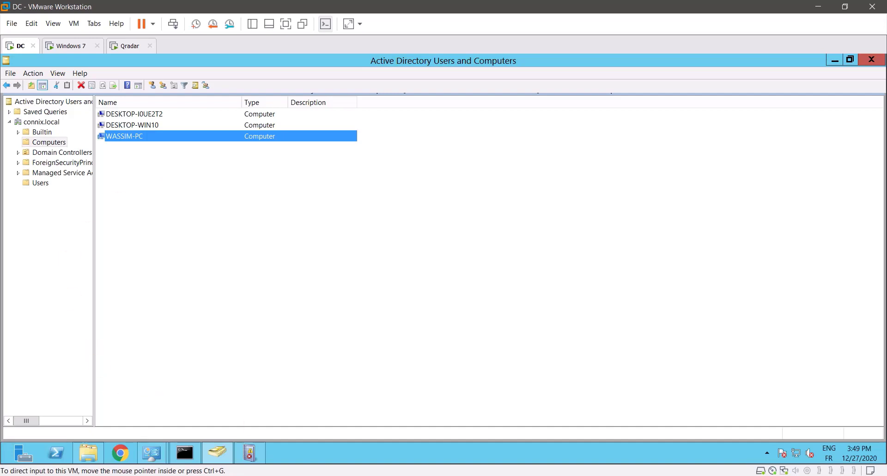
pyautogui.hotkey('alt', 'Tab')
pyautogui.click(188, 163)
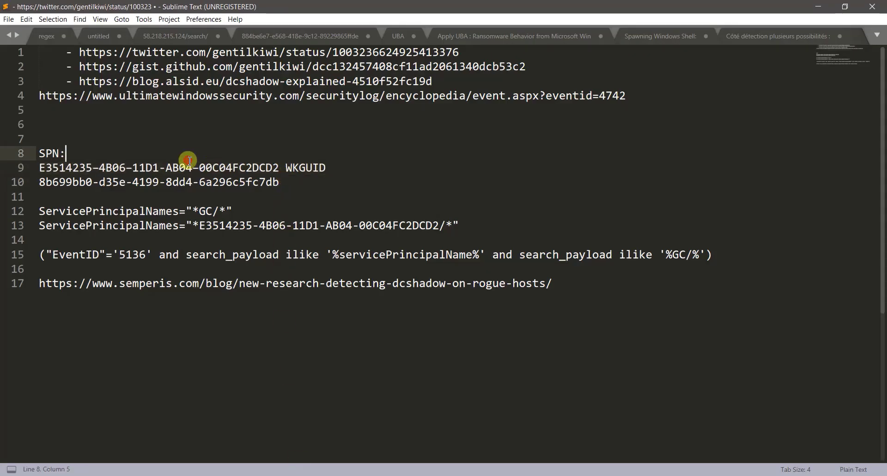
pyautogui.moveTo(278, 169); pyautogui.dragTo(38, 169)
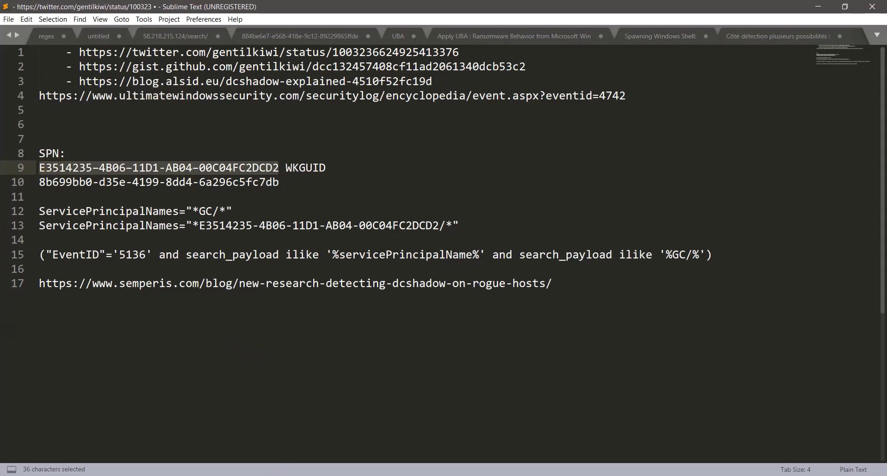
# - Reselect the 36-character E3514235 GUID on line 9, then begin an empty QRadar advanced AQL query
pyautogui.click(279, 461)
pyautogui.hotkey('alt', 'Tab')
pyautogui.doubleClick(317, 167)
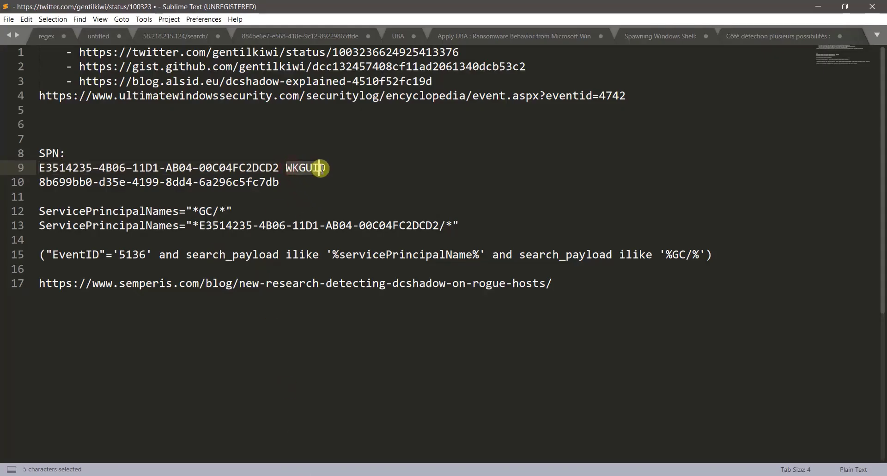
pyautogui.click(280, 166)
pyautogui.moveTo(280, 166); pyautogui.dragTo(39, 168)
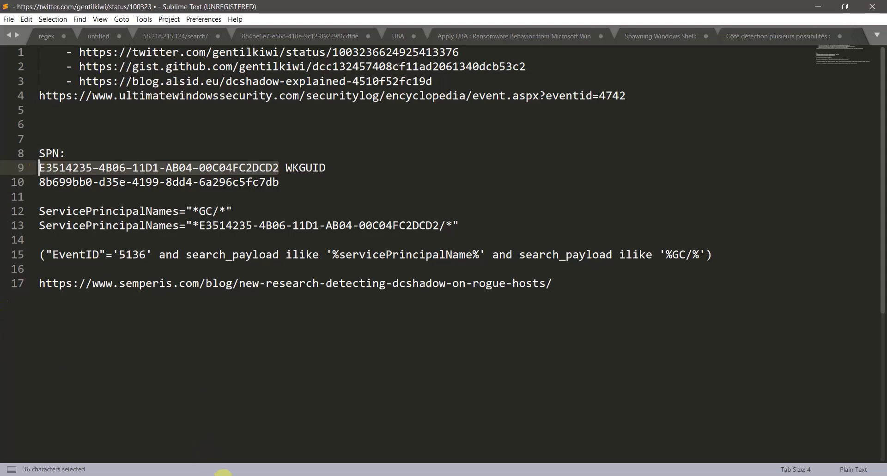
pyautogui.hotkey('alt', 'Tab')
pyautogui.click(219, 220)
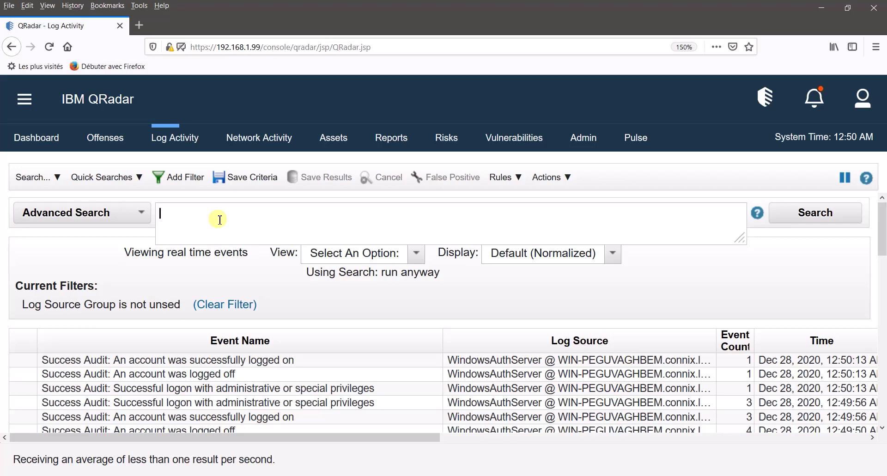
# - Type the query start 'Select UTF8(payload) as search_payload from events where'
pyautogui.write('Select UTF')
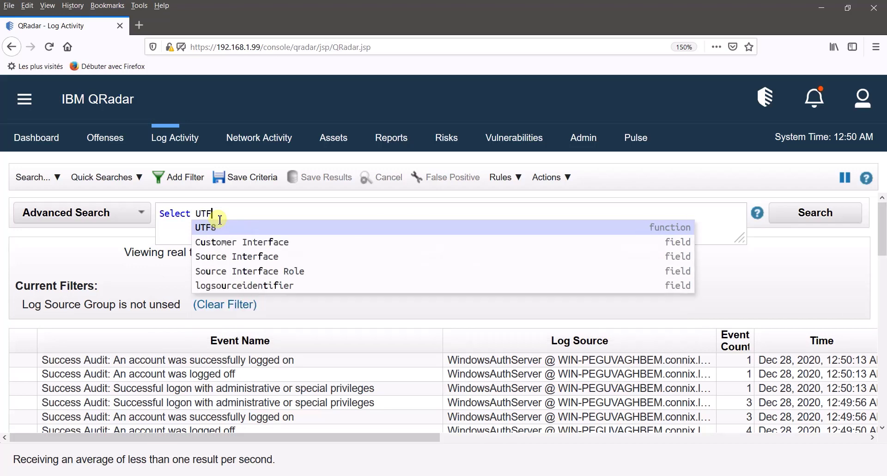
pyautogui.write('8(payload')
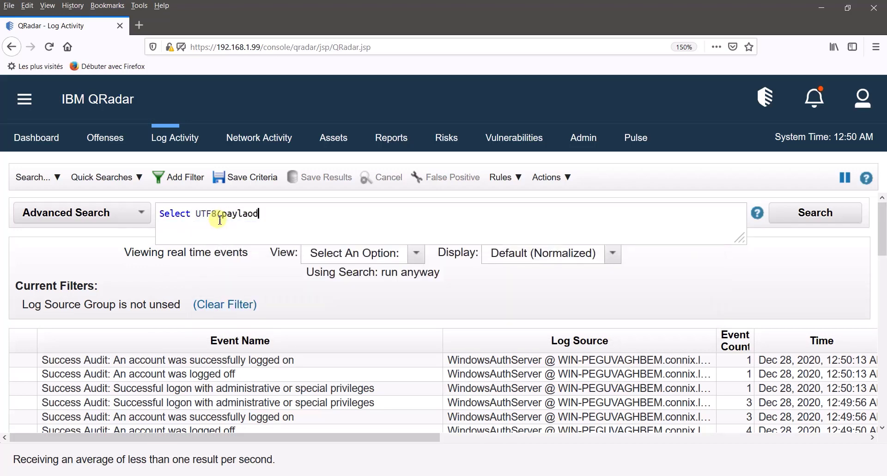
pyautogui.press('BackSpace')
pyautogui.press('BackSpace')
pyautogui.press('BackSpace')
pyautogui.press('BackSpace')
pyautogui.press('BackSpace')
pyautogui.write('yloa')
pyautogui.click(225, 227)
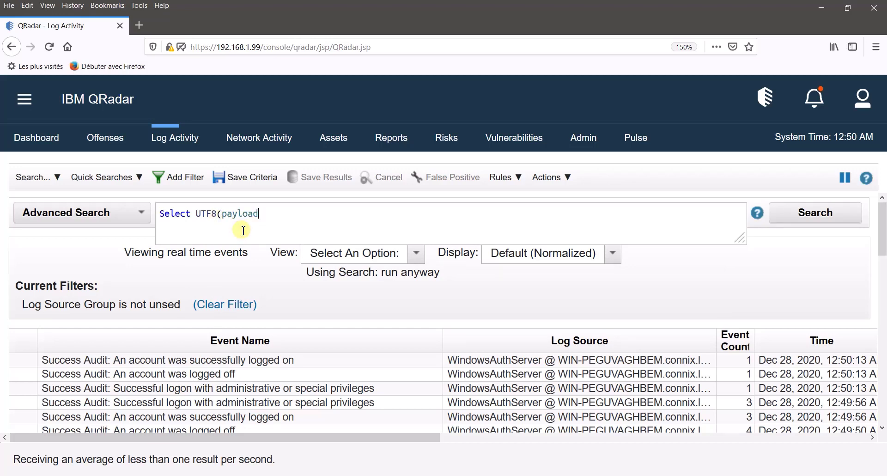
pyautogui.write(')')
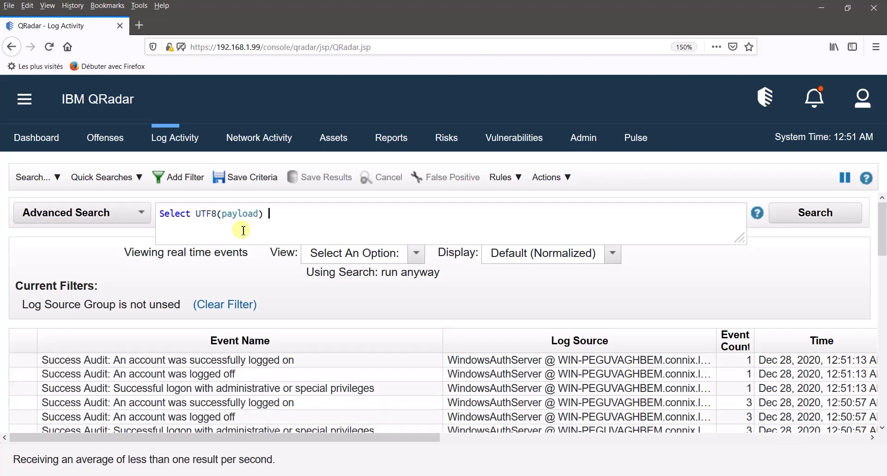
pyautogui.write('as sear')
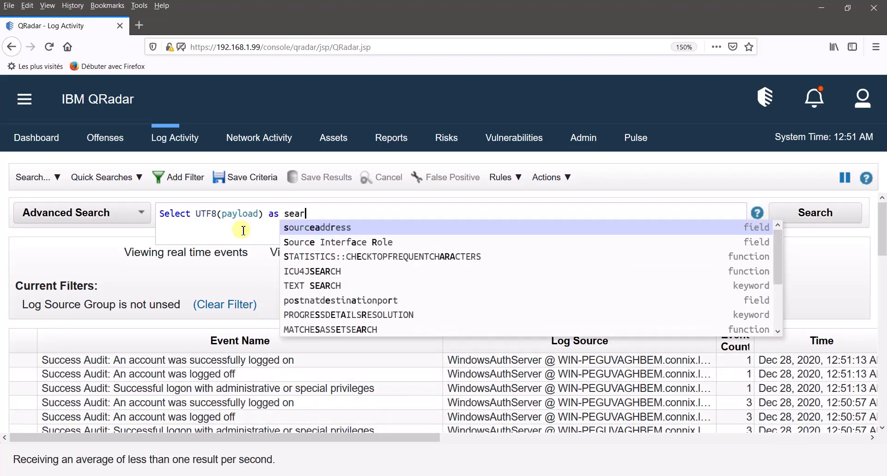
pyautogui.write('ch_pay')
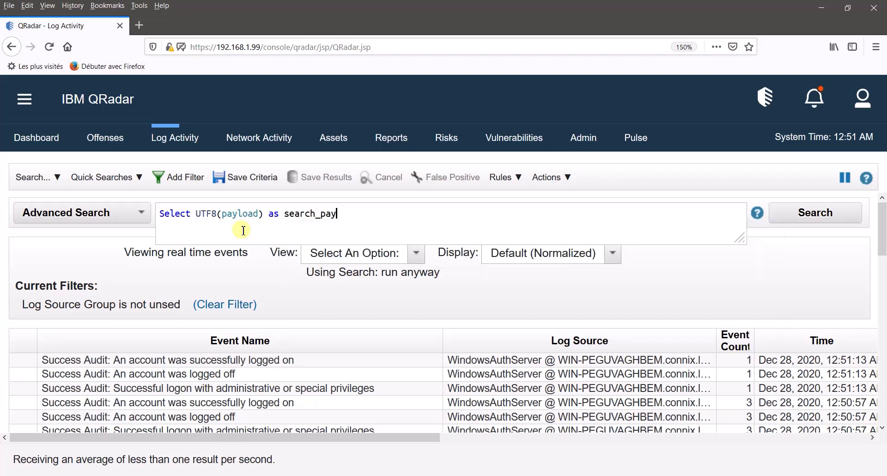
pyautogui.write('load from events ')
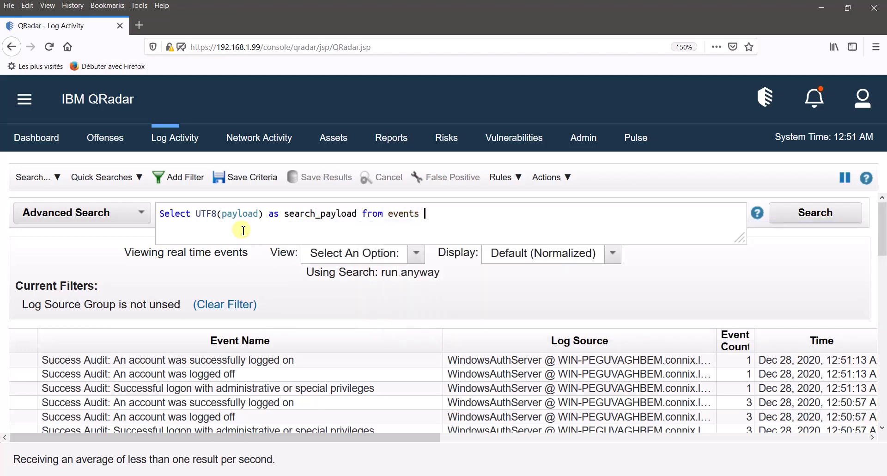
pyautogui.write('where')
# - Add the condition LOGSOURCEGROUPNAME(devicetype) ilike 'Micro' to the query
pyautogui.write('logsource')
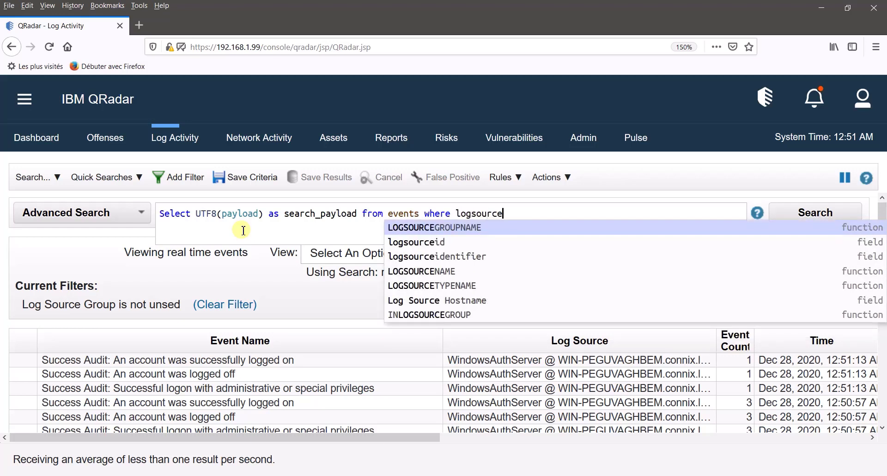
pyautogui.click(434, 227)
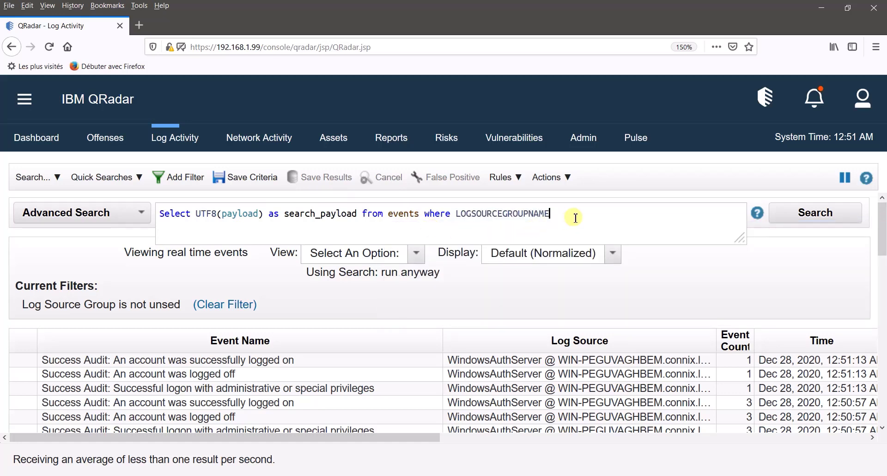
pyautogui.write('(devi')
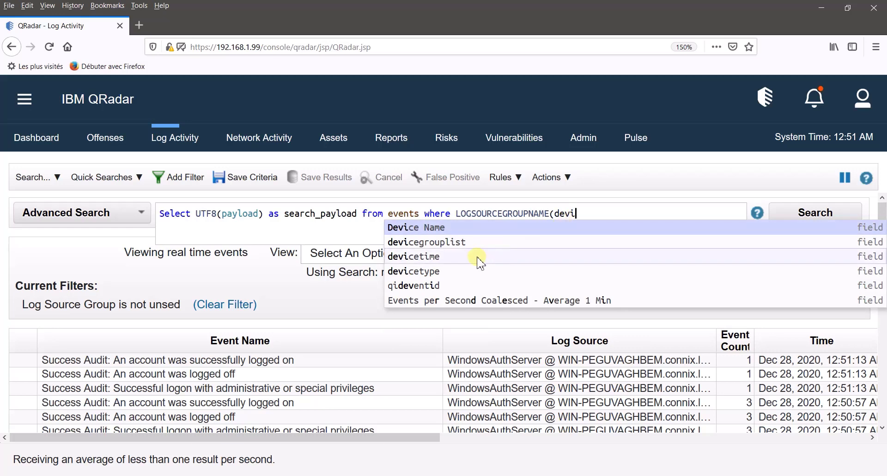
pyautogui.click(444, 275)
pyautogui.write(') il')
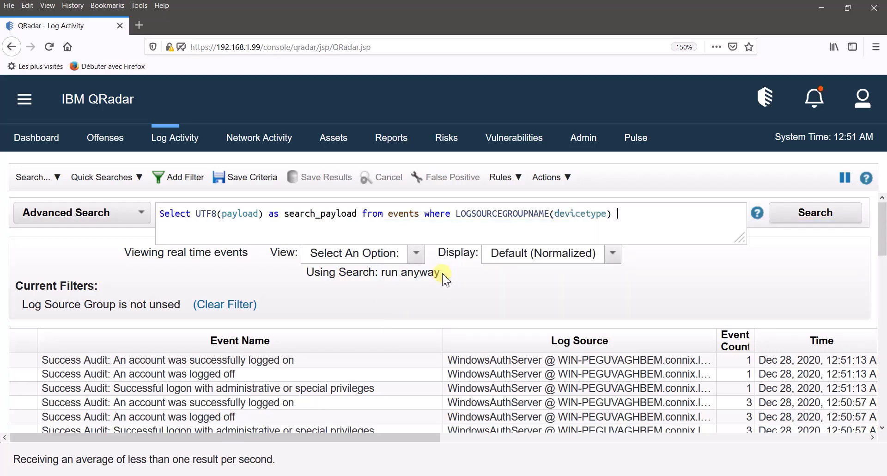
pyautogui.write("ike ''")
pyautogui.write('Micro')
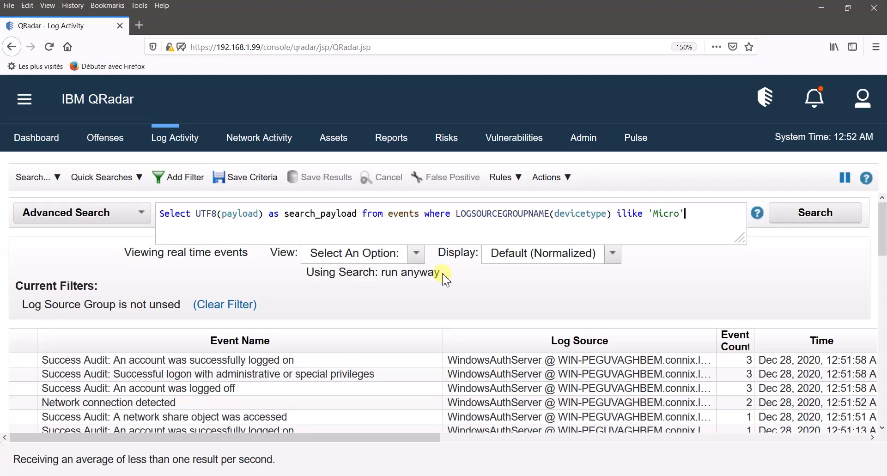
# - Replace the log source group 'Micro' condition with the LOGSOURCENAME function
pyautogui.press('BackSpace')
pyautogui.press('BackSpace')
pyautogui.press('BackSpace')
pyautogui.press('BackSpace')
pyautogui.press('BackSpace')
pyautogui.press('BackSpace')
pyautogui.press('BackSpace')
pyautogui.press('BackSpace')
pyautogui.press('BackSpace')
pyautogui.press('BackSpace')
pyautogui.press('BackSpace')
pyautogui.press('BackSpace')
pyautogui.press('BackSpace')
pyautogui.press('BackSpace')
pyautogui.press('BackSpace')
pyautogui.press('BackSpace')
pyautogui.press('BackSpace')
pyautogui.press('BackSpace')
pyautogui.press('BackSpace')
pyautogui.press('BackSpace')
pyautogui.press('BackSpace')
pyautogui.press('BackSpace')
pyautogui.press('BackSpace')
pyautogui.press('BackSpace')
pyautogui.press('BackSpace')
pyautogui.press('BackSpace')
pyautogui.press('BackSpace')
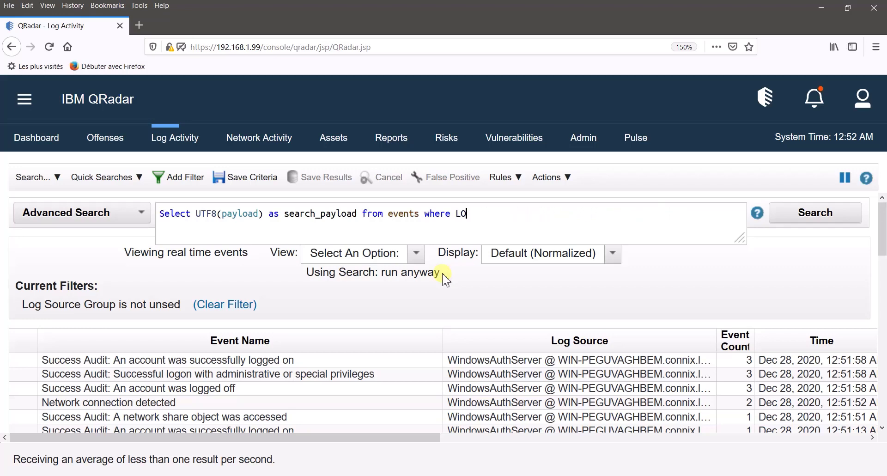
pyautogui.write('o')
pyautogui.press('BackSpace')
pyautogui.write('logo')
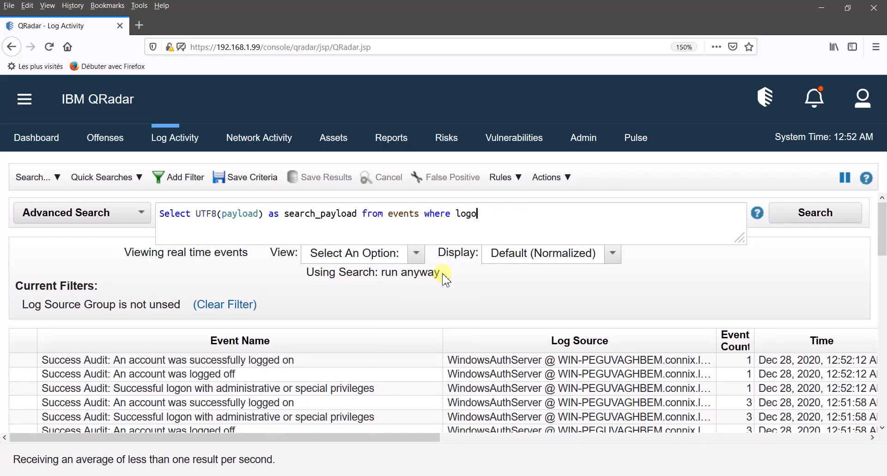
pyautogui.write('sucgsourcen')
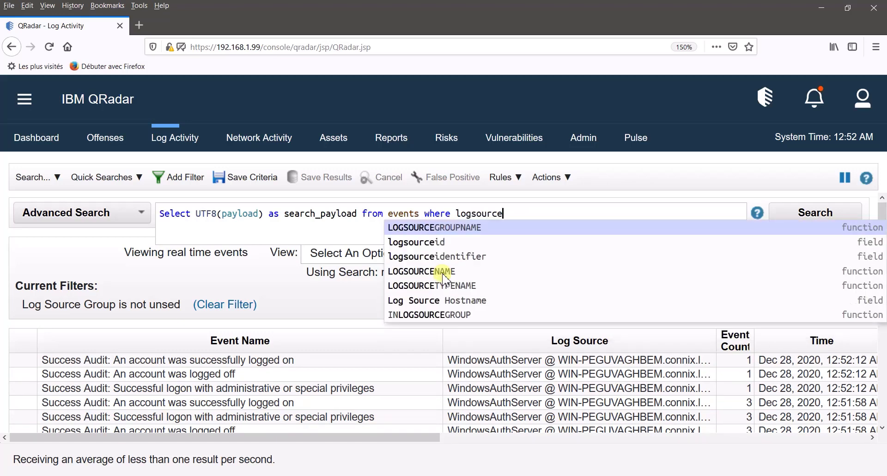
pyautogui.click(434, 227)
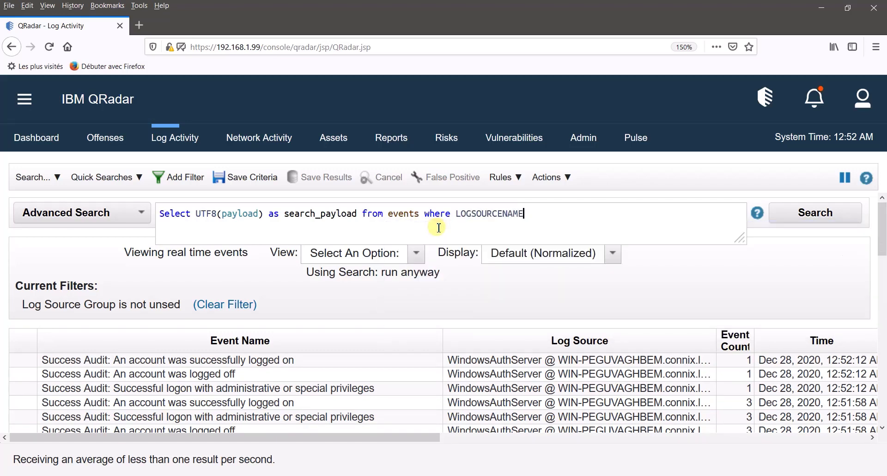
# - Filter on logsourceid ilike '%windows%' and eventid='4742', then select the event 4742 reference link in the notes
pyautogui.write('logosuce')
pyautogui.write('sou')
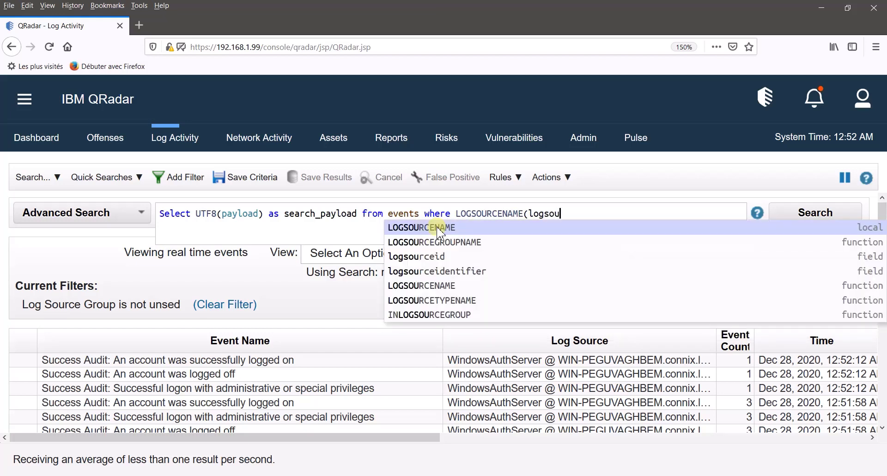
pyautogui.click(443, 257)
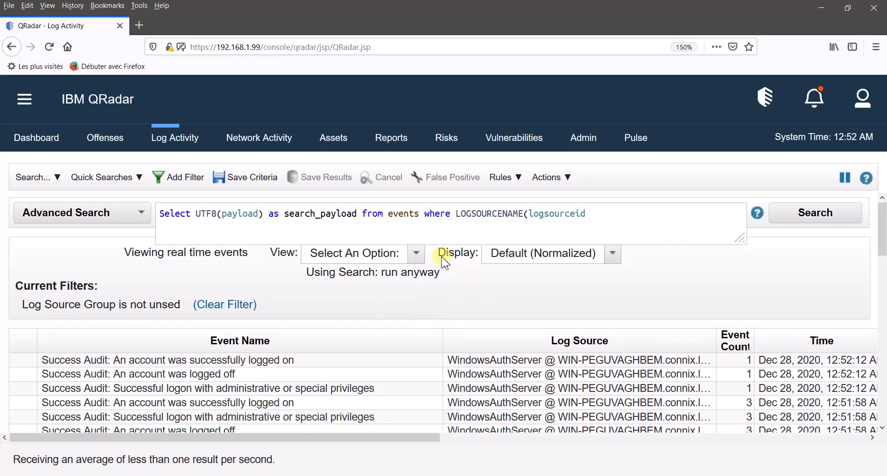
pyautogui.write(") ilike ''")
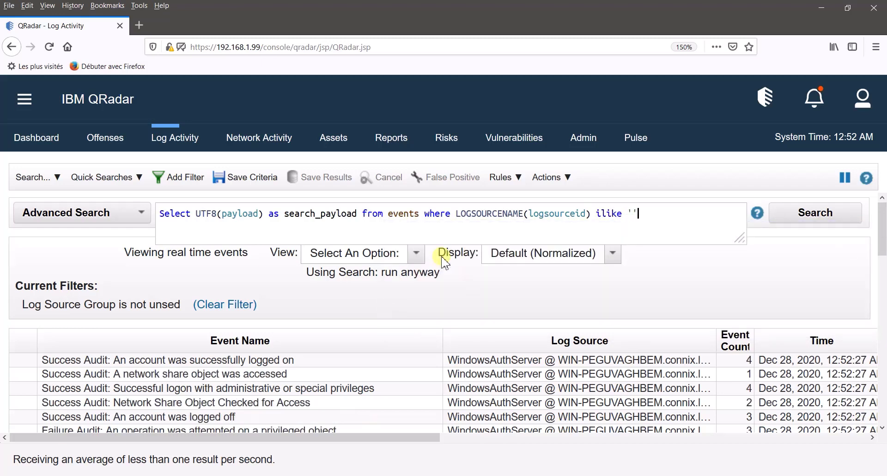
pyautogui.write('%windows%')
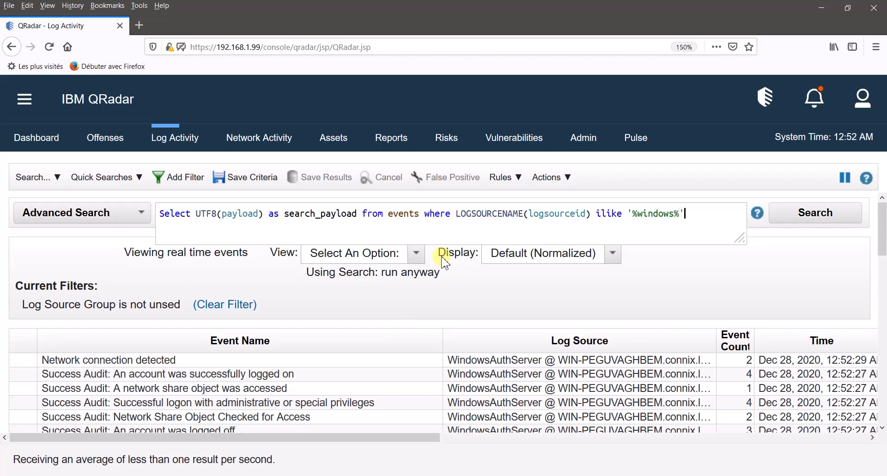
pyautogui.write(' and event')
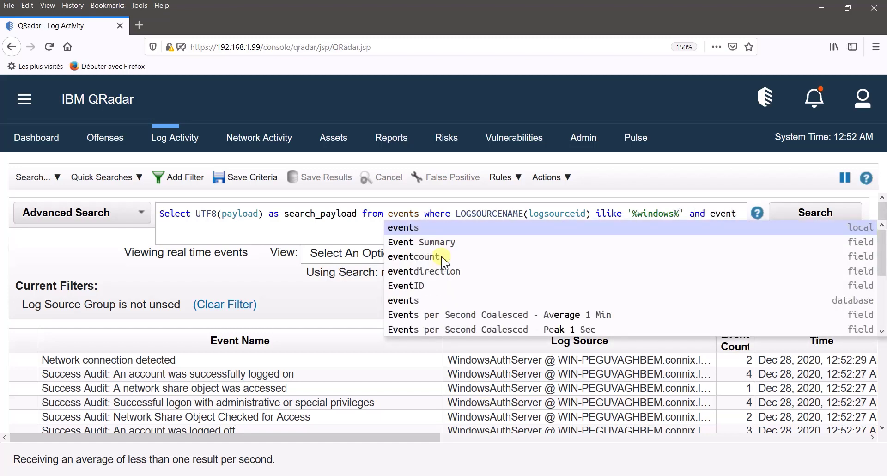
pyautogui.write("id=''")
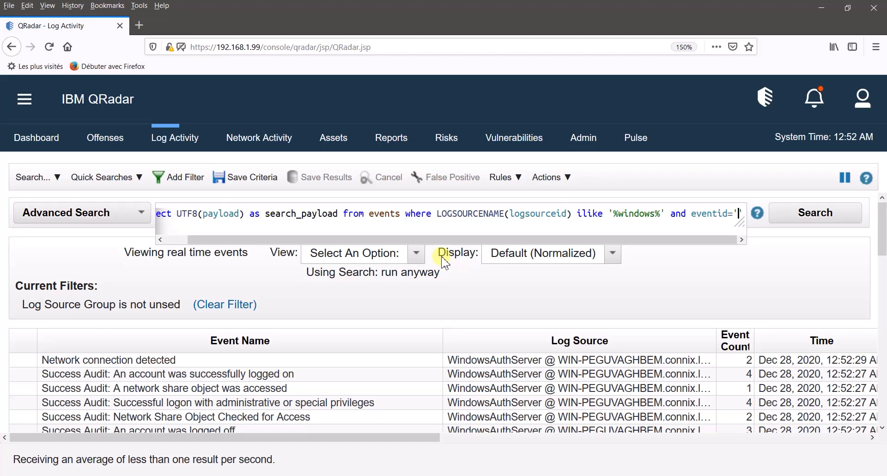
pyautogui.write('47')
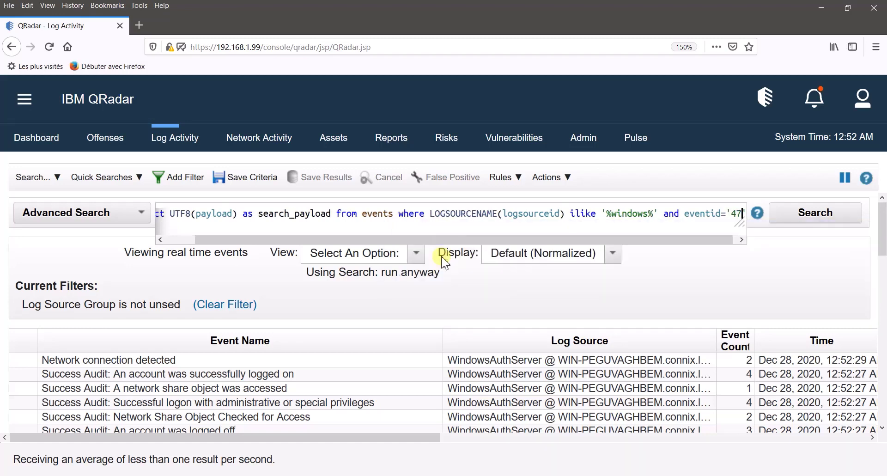
pyautogui.write('42')
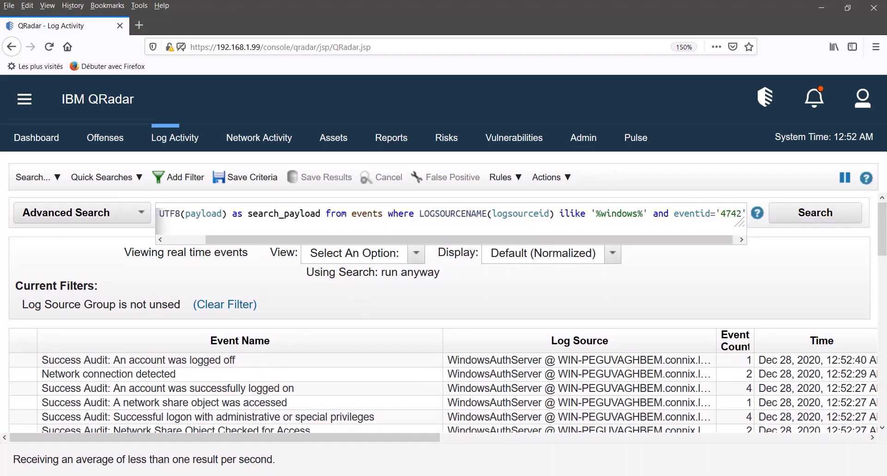
pyautogui.hotkey('alt', 'Tab')
pyautogui.moveTo(628, 96); pyautogui.dragTo(34, 103)
pyautogui.hotkey('ctrl', 'c')
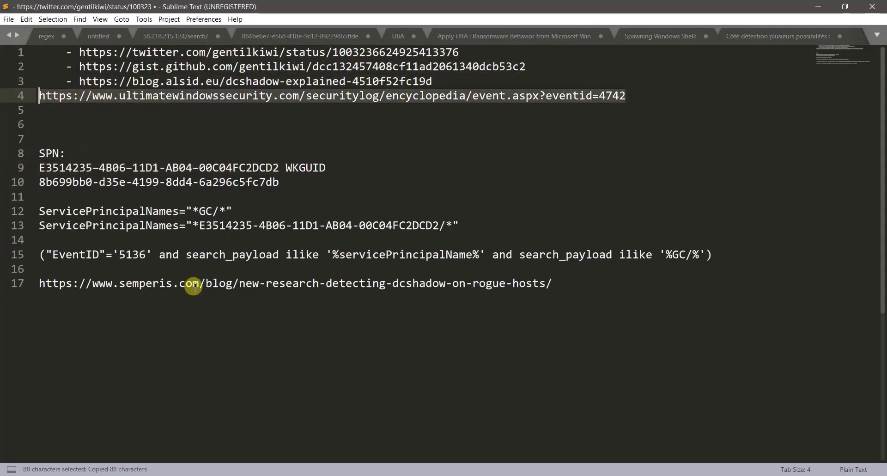
# - Load the ultimatewindowssecurity event 4742 reference page in a new Firefox tab
pyautogui.click(235, 474)
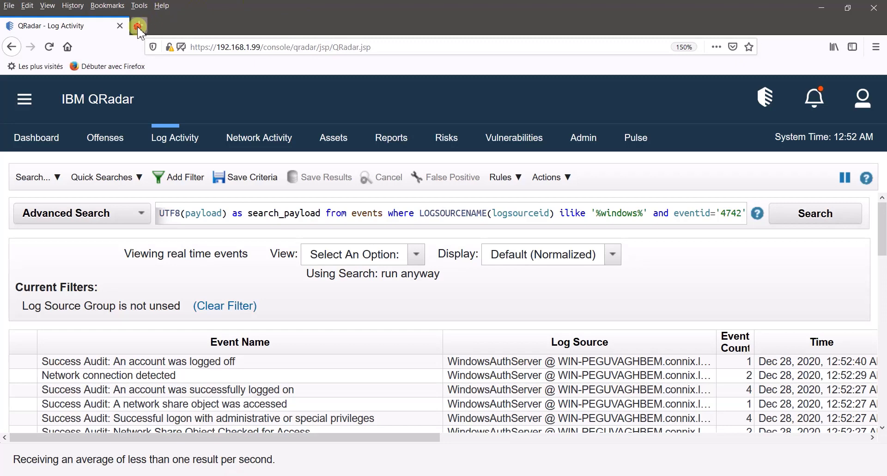
pyautogui.click(138, 26)
pyautogui.hotkey('ctrl', 'v')
pyautogui.press('Return')
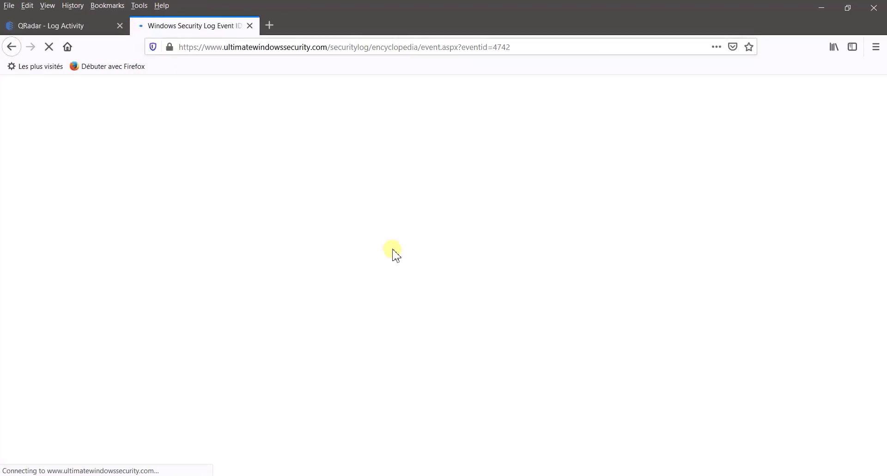
# - Scroll to the page's example and highlight 'Service Principal Names'
pyautogui.scroll(-2, 362, 260)
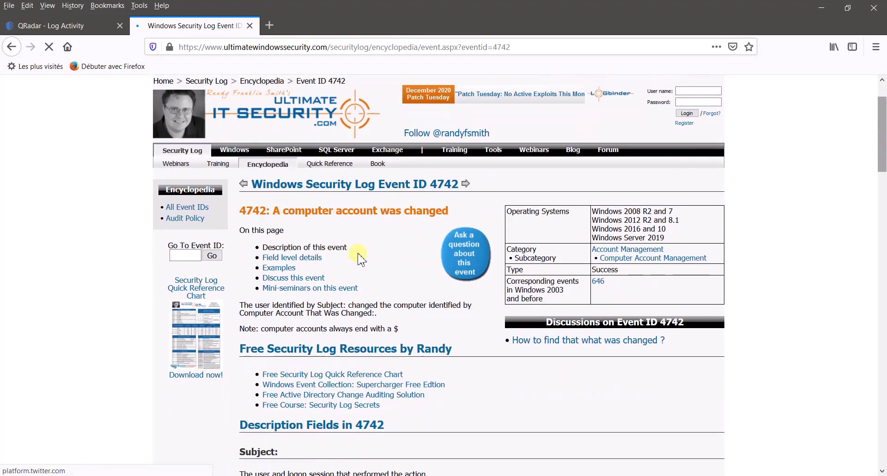
pyautogui.moveTo(422, 210); pyautogui.dragTo(153, 240)
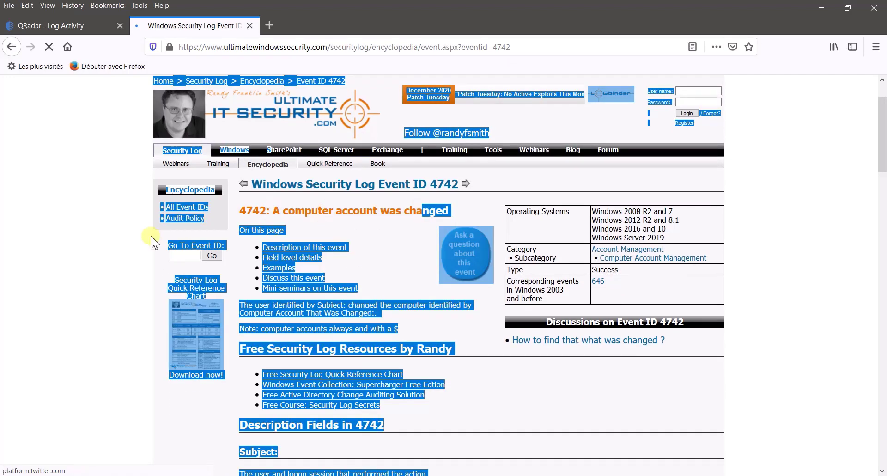
pyautogui.click(122, 247)
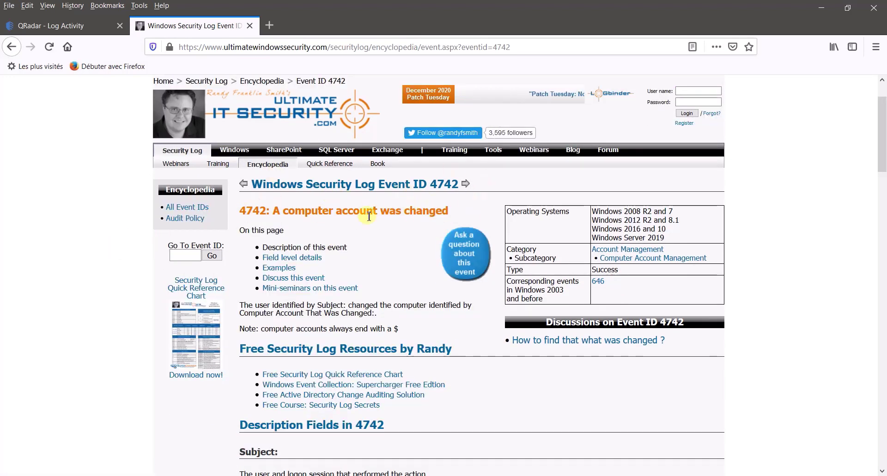
pyautogui.scroll(-3, 882, 194)
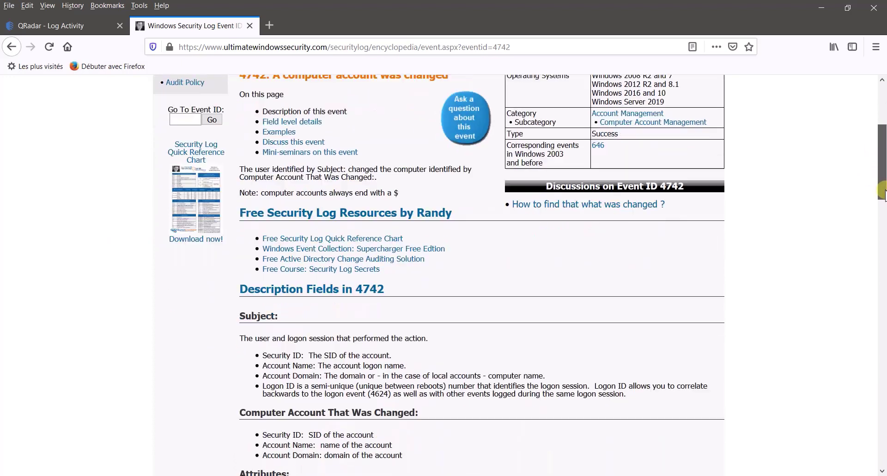
pyautogui.moveTo(881, 193); pyautogui.dragTo(880, 257)
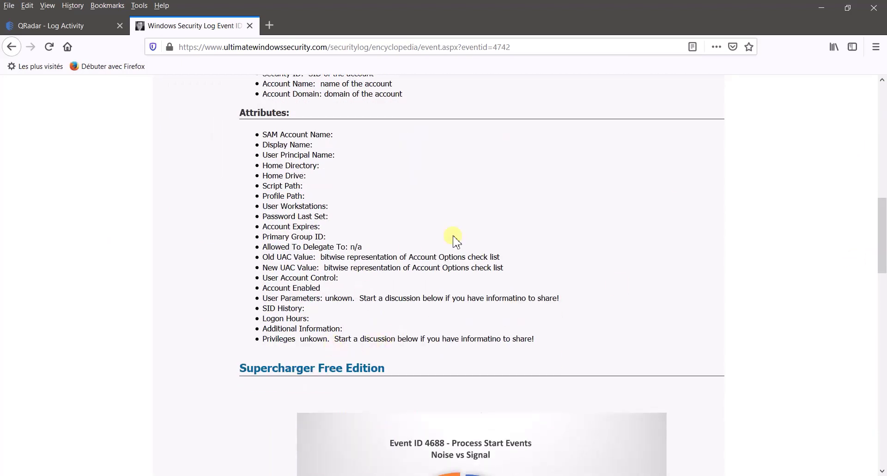
pyautogui.moveTo(882, 226); pyautogui.dragTo(882, 366)
pyautogui.moveTo(263, 354); pyautogui.dragTo(367, 357)
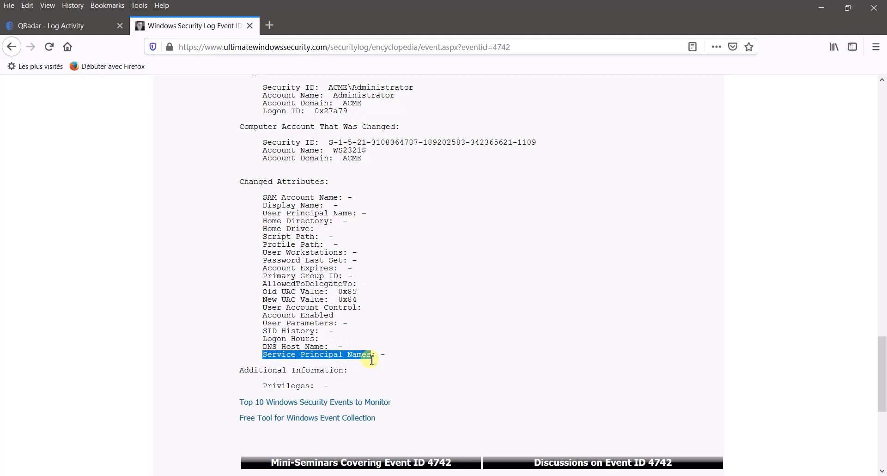
pyautogui.hotkey('alt', 'Tab')
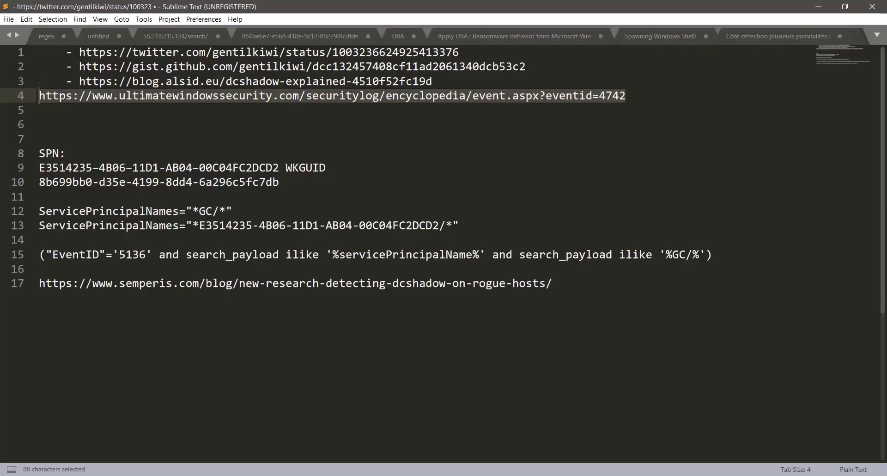
pyautogui.hotkey('alt', 'Tab')
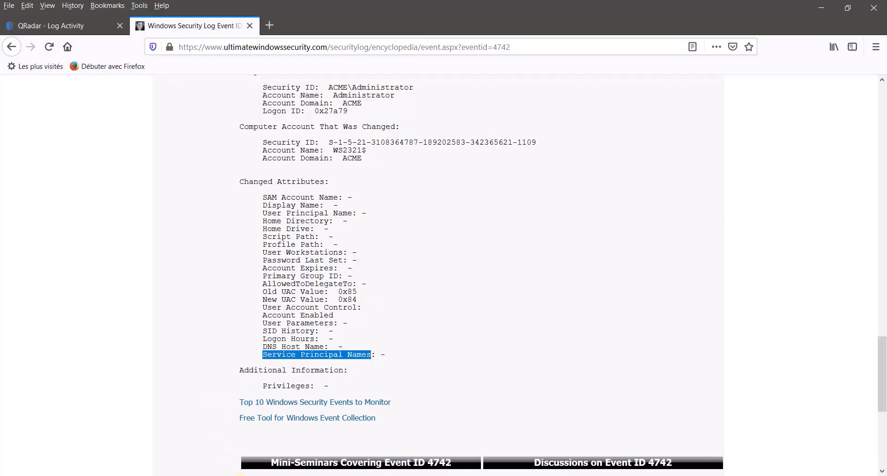
# - Append "and search_payload ilike '%%'" to the end of the event 4742 AQL query
pyautogui.click(83, 26)
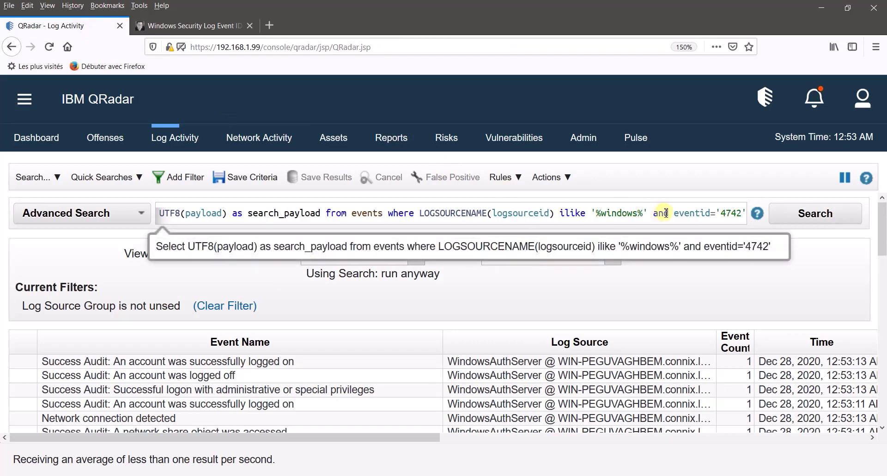
pyautogui.click(703, 216)
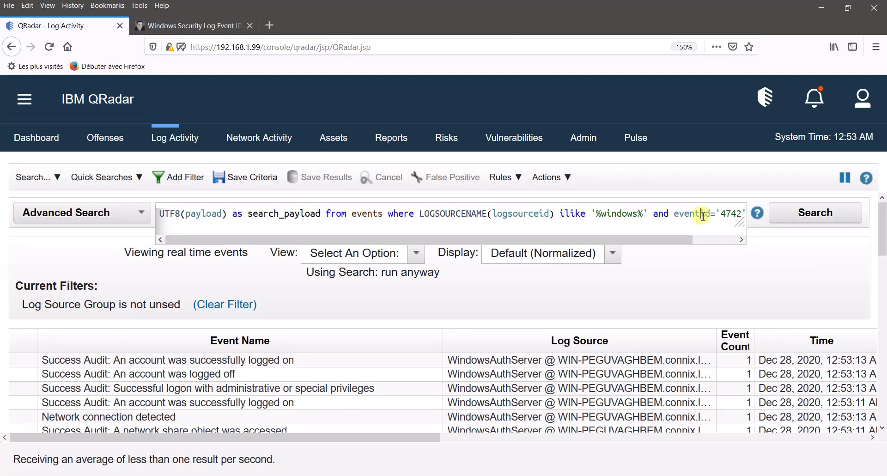
pyautogui.press('End')
pyautogui.write('and ')
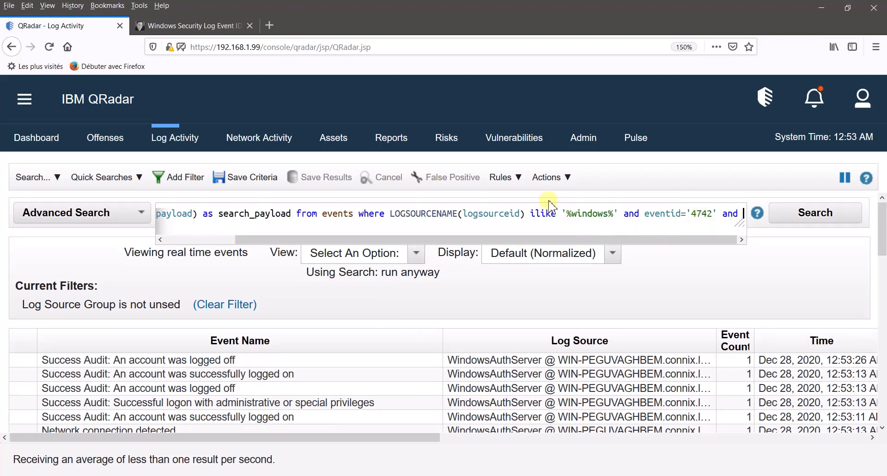
pyautogui.write('search')
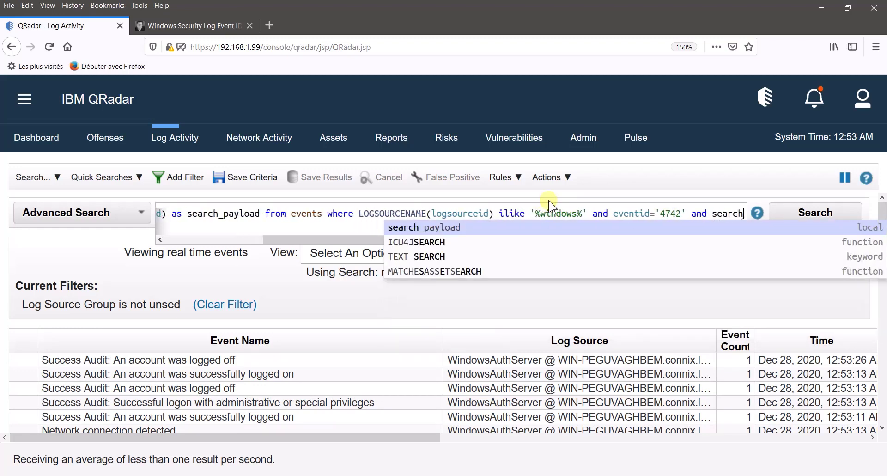
pyautogui.click(525, 227)
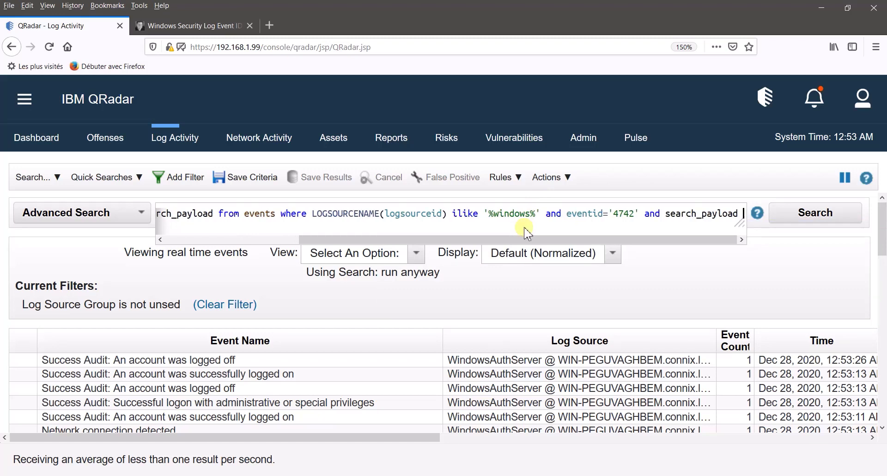
pyautogui.write("ilike '")
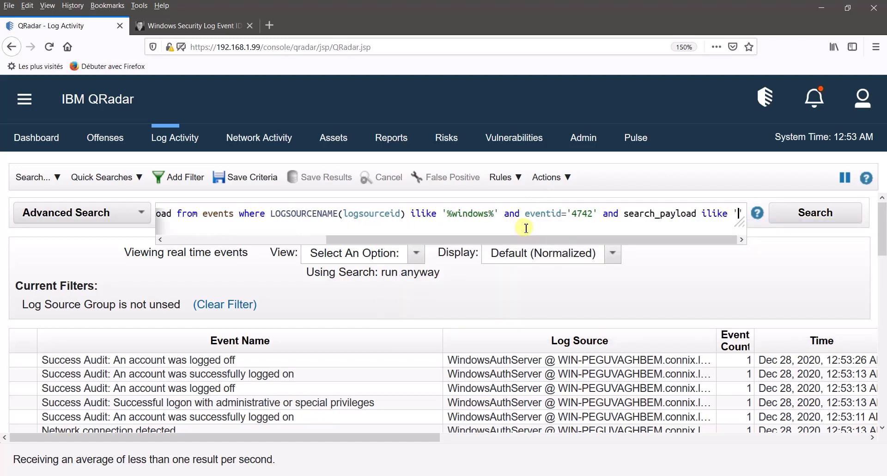
pyautogui.write('%%')
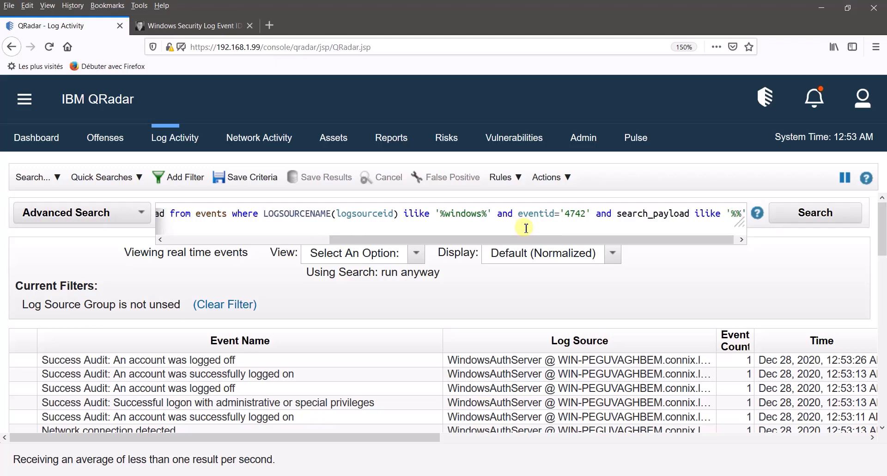
pyautogui.hotkey('alt', 'Tab')
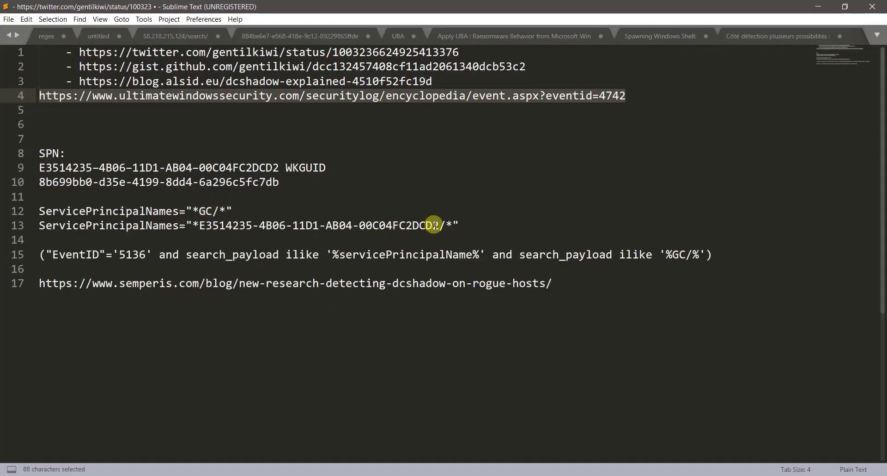
# - Copy the SPN GUID from line 13 of the notes into the search_payload ilike pattern
pyautogui.moveTo(438, 226); pyautogui.dragTo(199, 226)
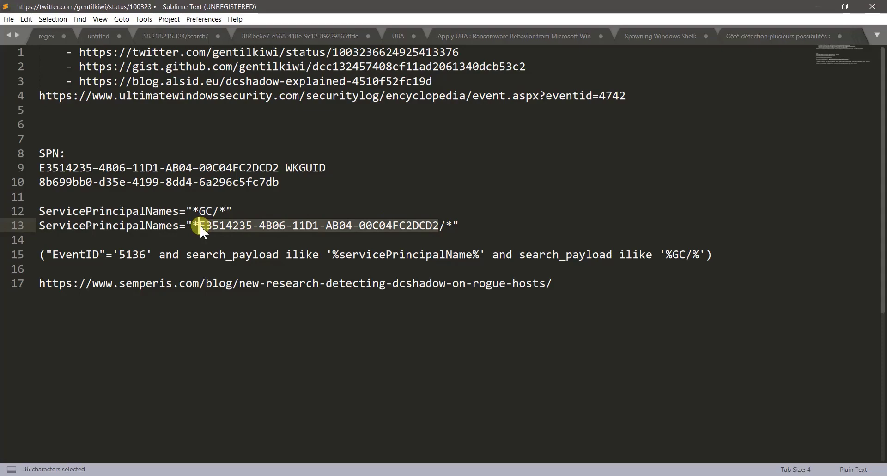
pyautogui.hotkey('ctrl', 'c')
pyautogui.hotkey('alt', 'Tab')
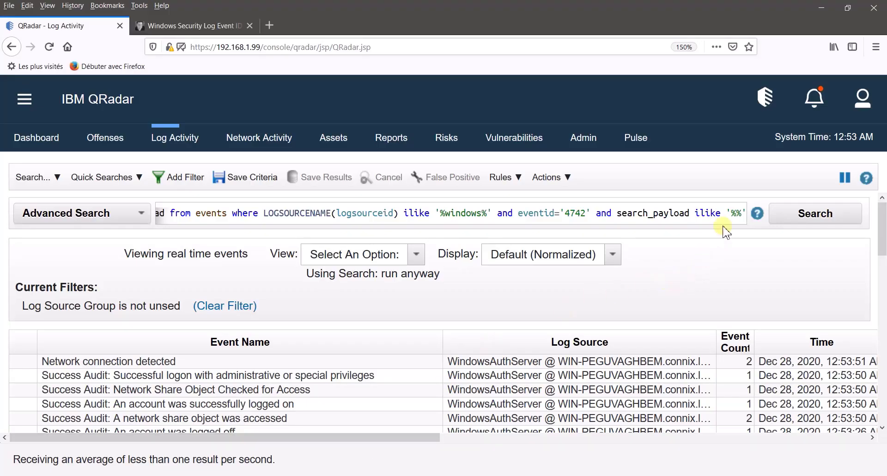
pyautogui.click(739, 215)
pyautogui.hotkey('ctrl', 'v')
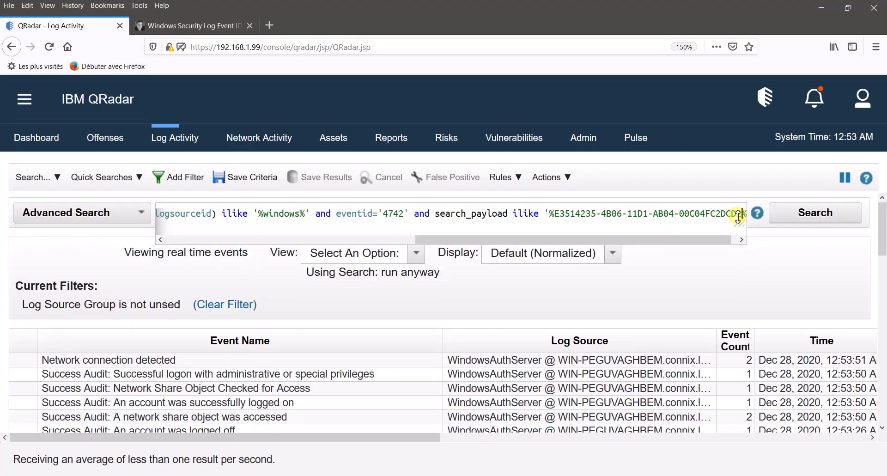
# - Add OR with a second search_payload ilike clause whose pattern is emptied to '%%'
pyautogui.press('End')
pyautogui.write('OR')
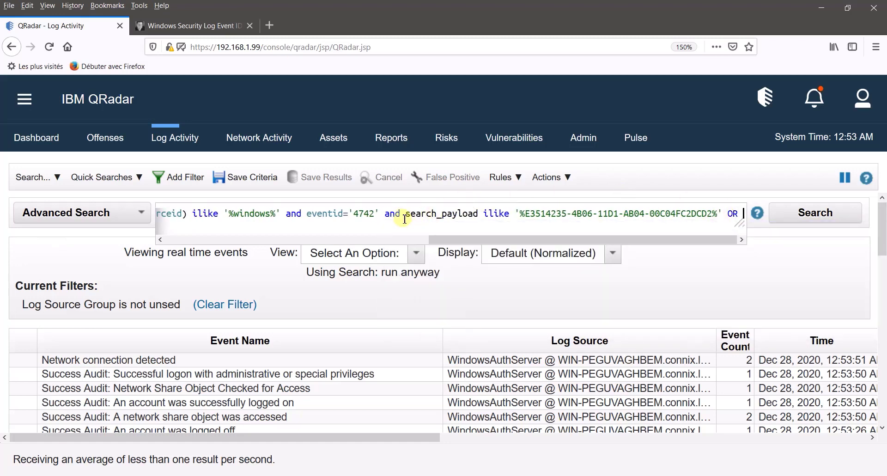
pyautogui.moveTo(405, 216); pyautogui.dragTo(723, 212)
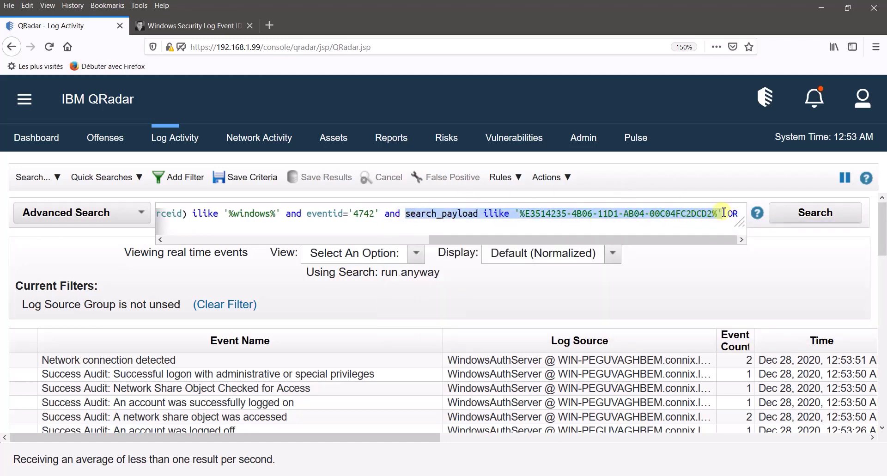
pyautogui.hotkey('ctrl', 'c')
pyautogui.click(741, 213)
pyautogui.hotkey('ctrl', 'v')
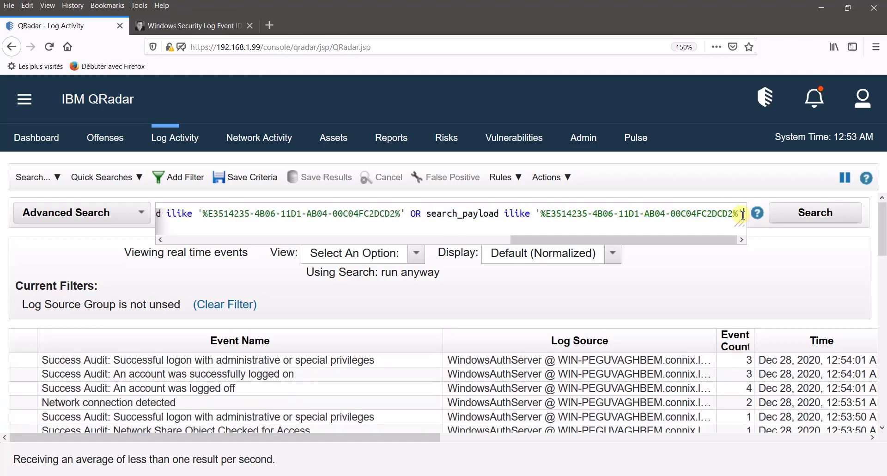
pyautogui.press('BackSpace')
pyautogui.press('BackSpace')
pyautogui.press('BackSpace')
pyautogui.press('BackSpace')
pyautogui.press('BackSpace')
pyautogui.press('BackSpace')
pyautogui.press('BackSpace')
pyautogui.press('BackSpace')
pyautogui.press('BackSpace')
pyautogui.press('BackSpace')
pyautogui.press('BackSpace')
pyautogui.press('BackSpace')
pyautogui.press('BackSpace')
pyautogui.press('BackSpace')
pyautogui.press('BackSpace')
pyautogui.press('BackSpace')
pyautogui.press('BackSpace')
pyautogui.press('BackSpace')
pyautogui.press('BackSpace')
pyautogui.press('BackSpace')
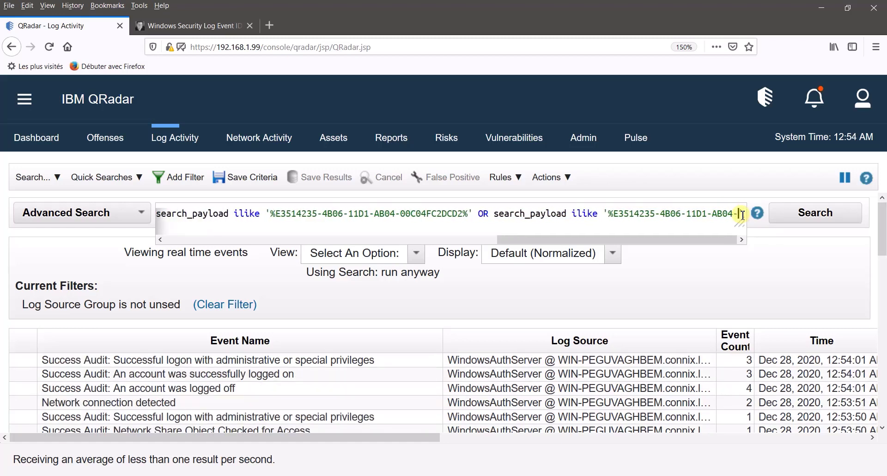
pyautogui.press('BackSpace')
pyautogui.press('BackSpace')
pyautogui.press('BackSpace')
pyautogui.press('BackSpace')
pyautogui.press('BackSpace')
pyautogui.press('BackSpace')
pyautogui.press('BackSpace')
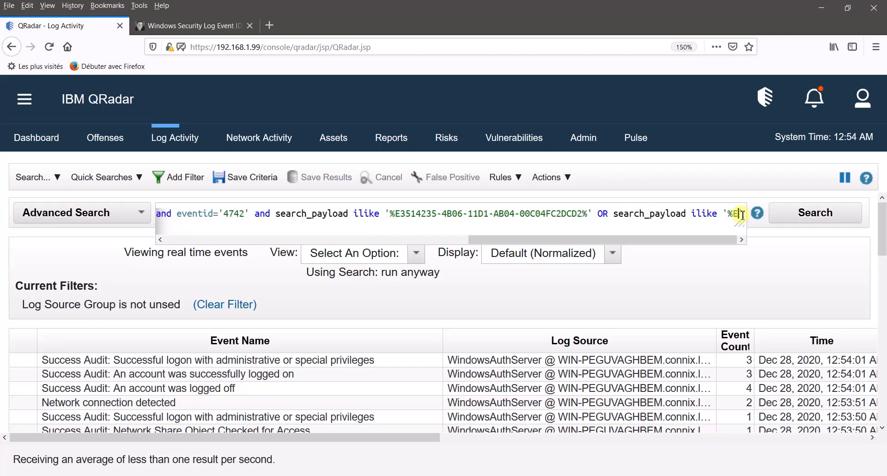
pyautogui.press('BackSpace')
pyautogui.write('%')
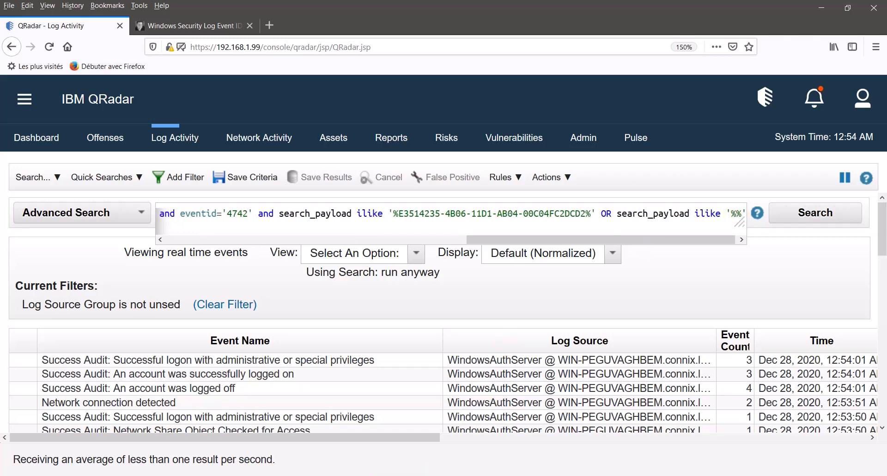
# - Put GC into the second pattern, add 'last 1 HOURS', and run the search
pyautogui.hotkey('alt', 'Tab')
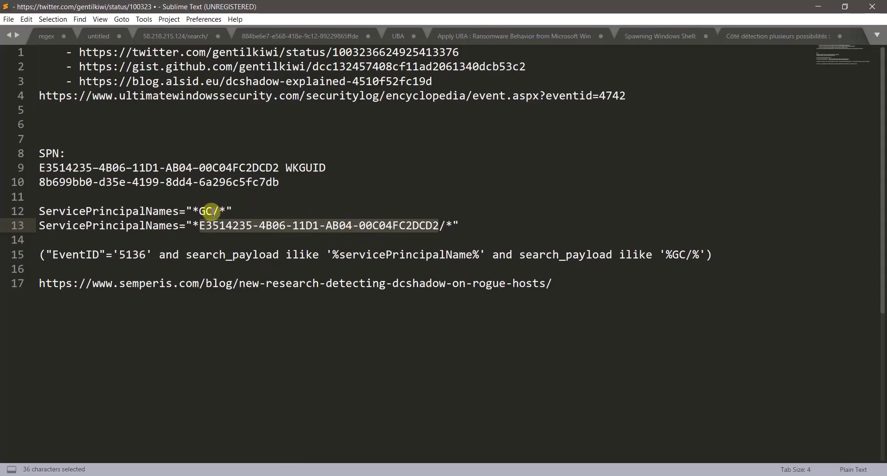
pyautogui.moveTo(211, 211); pyautogui.dragTo(199, 211)
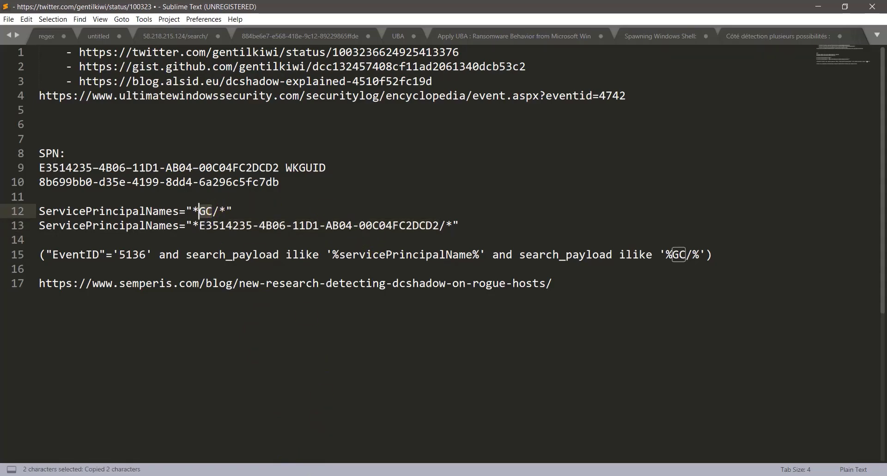
pyautogui.hotkey('alt', 'Tab')
pyautogui.click(739, 213)
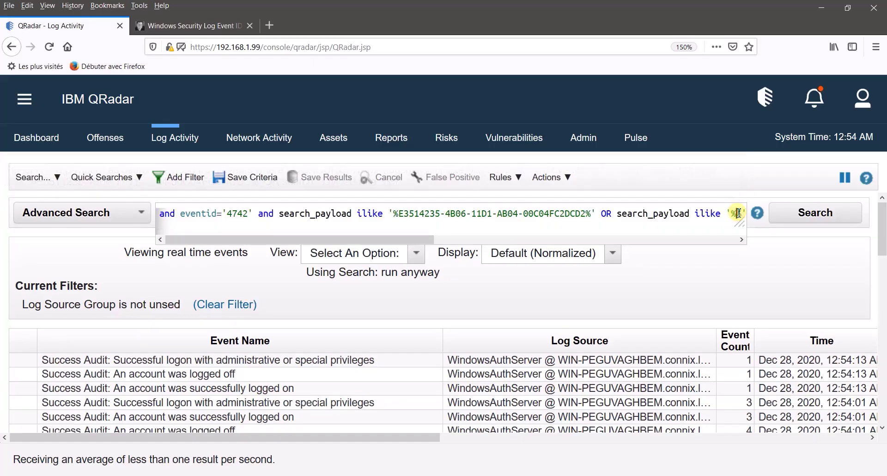
pyautogui.hotkey('ctrl', 'v')
pyautogui.write("' last ")
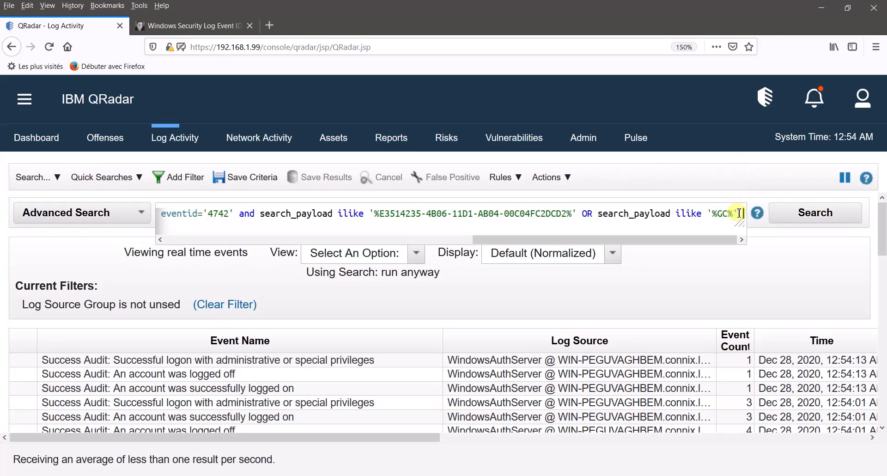
pyautogui.write('1 hours')
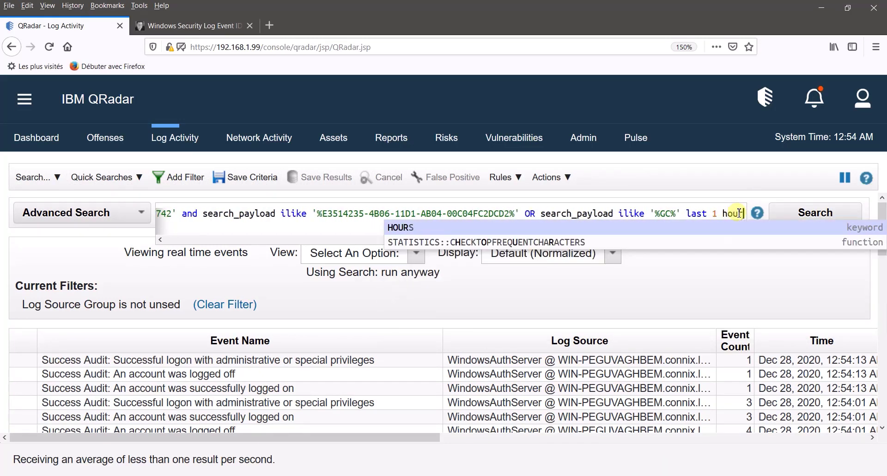
pyautogui.click(733, 229)
pyautogui.click(780, 212)
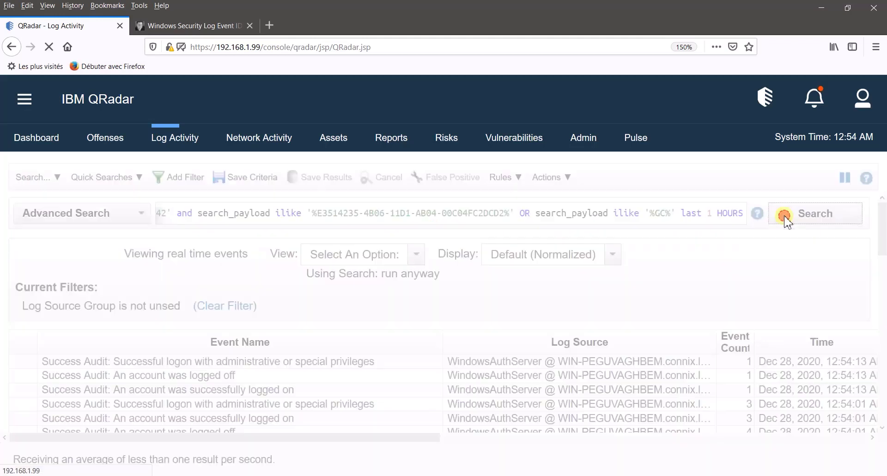
# - Scroll through the four event 4742 results and open the first one's Event Information
pyautogui.moveTo(881, 259); pyautogui.dragTo(758, 423)
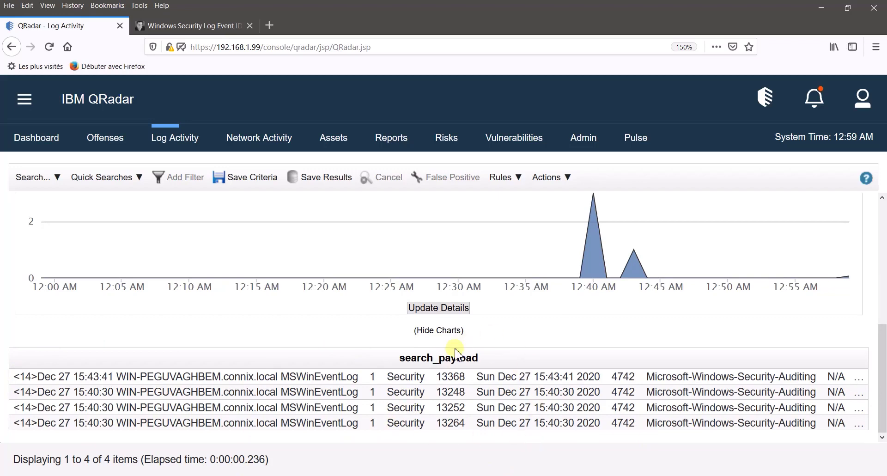
pyautogui.moveTo(882, 335); pyautogui.dragTo(882, 210)
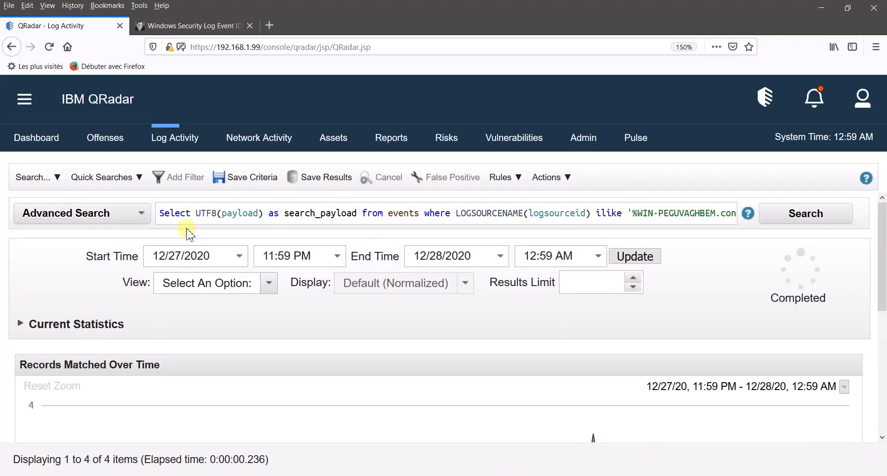
pyautogui.moveTo(196, 213); pyautogui.dragTo(264, 214)
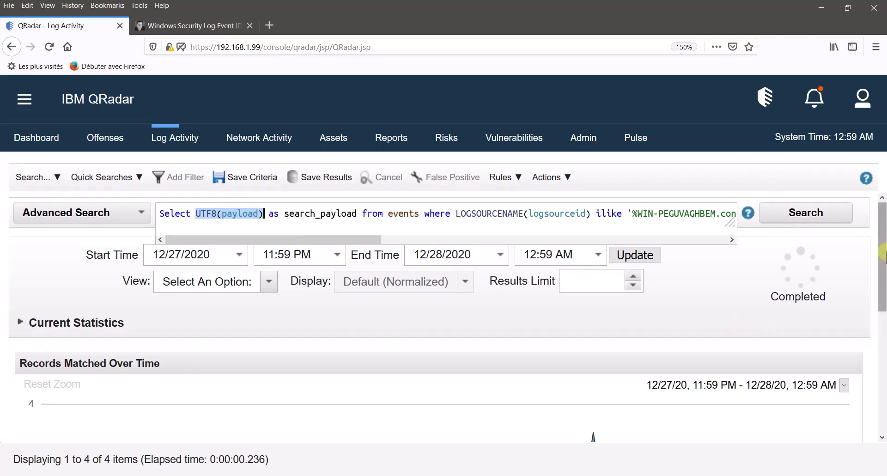
pyautogui.scroll(-5, 586, 415)
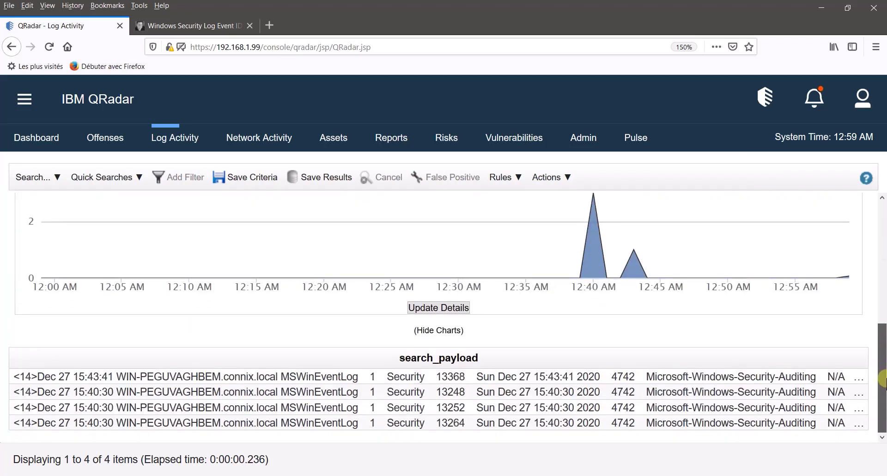
pyautogui.doubleClick(330, 379)
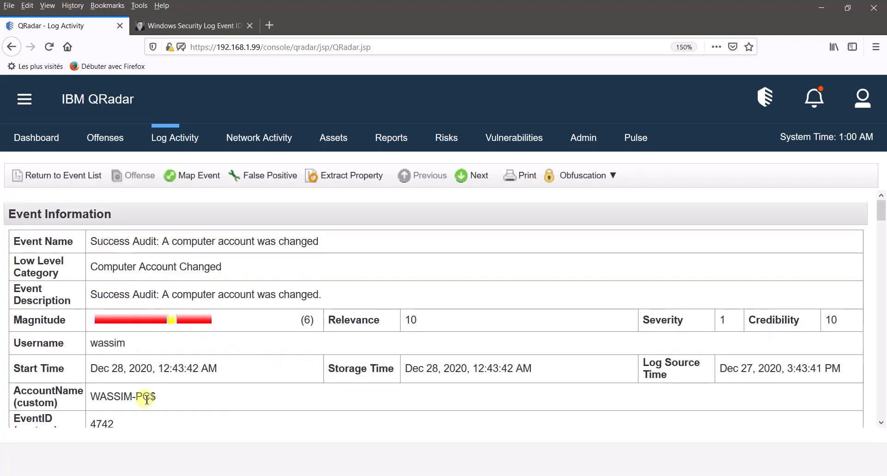
# - Highlight the changed computer account, the changing user, and the E3514235 GUID service principal names
pyautogui.moveTo(156, 401)
pyautogui.mouseDown()
pyautogui.moveTo(89, 395)
pyautogui.moveTo(157, 397)
pyautogui.mouseUp()
pyautogui.moveTo(90, 343); pyautogui.dragTo(132, 342)
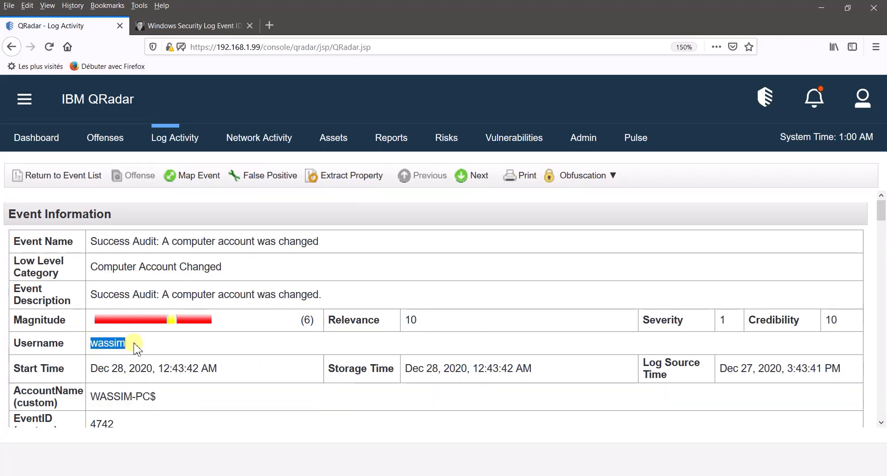
pyautogui.moveTo(882, 210); pyautogui.dragTo(882, 249)
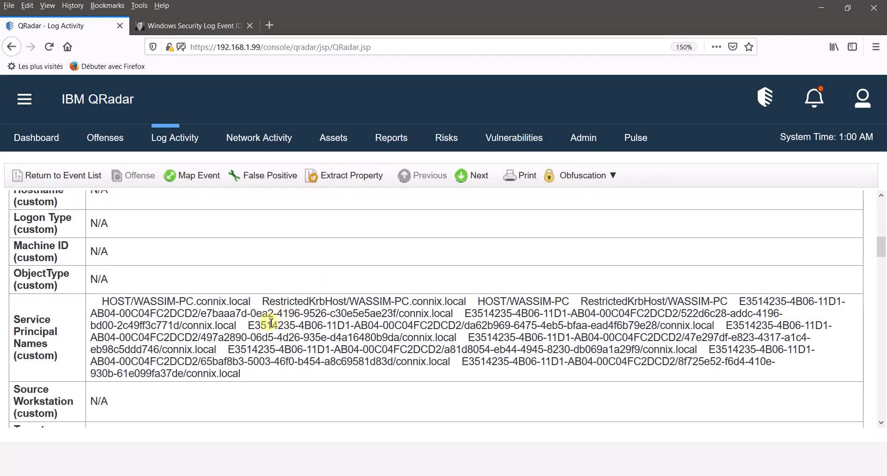
pyautogui.moveTo(249, 325); pyautogui.dragTo(456, 325)
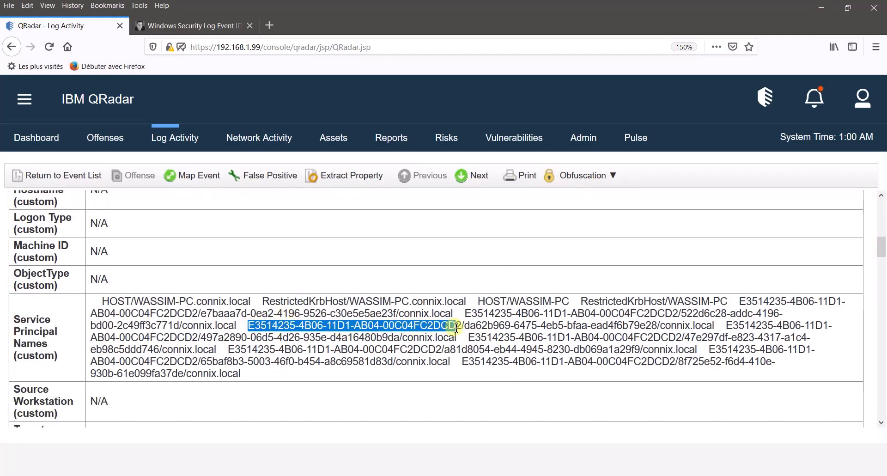
pyautogui.moveTo(433, 362); pyautogui.dragTo(303, 351)
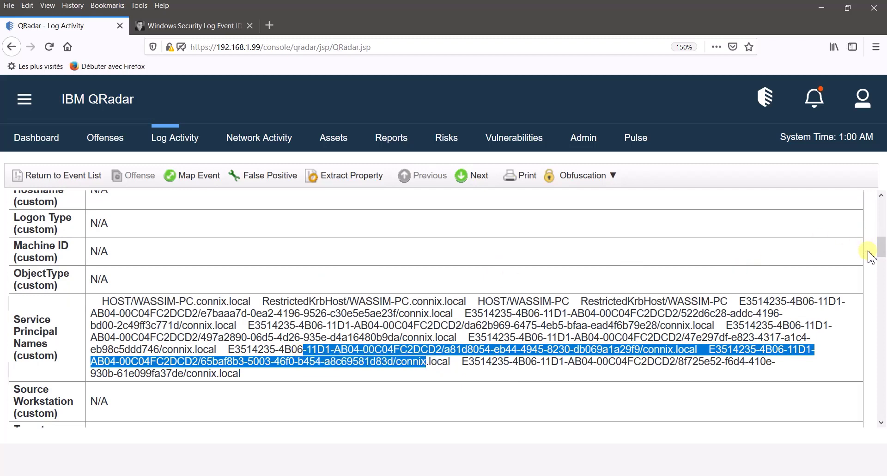
# - Scroll down to the event's raw payload and highlight part of it
pyautogui.moveTo(881, 245); pyautogui.dragTo(883, 339)
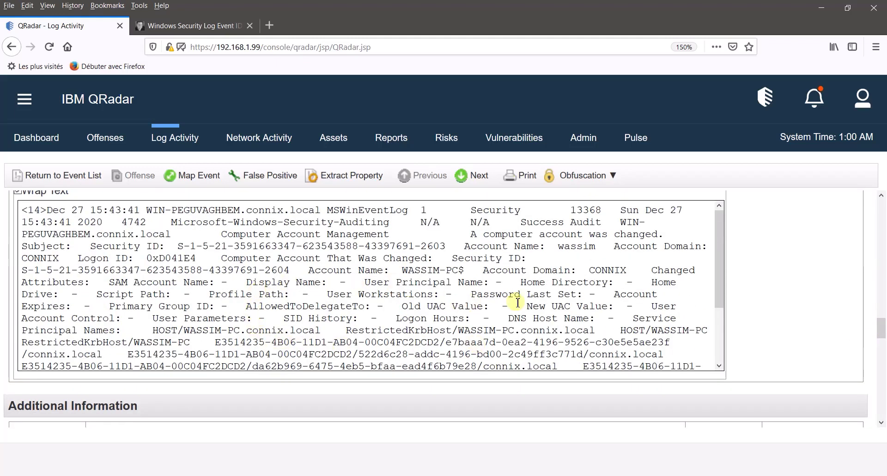
pyautogui.moveTo(96, 307); pyautogui.dragTo(374, 282)
pyautogui.scroll(-1, 314, 263)
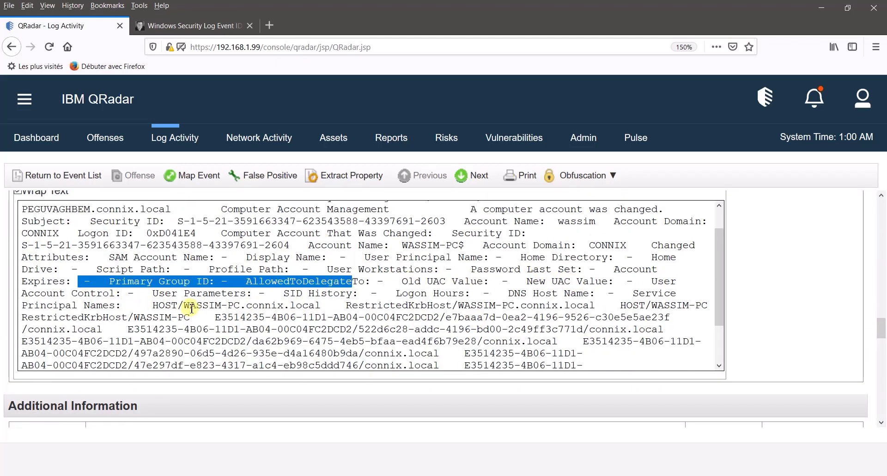
pyautogui.moveTo(183, 306); pyautogui.dragTo(238, 308)
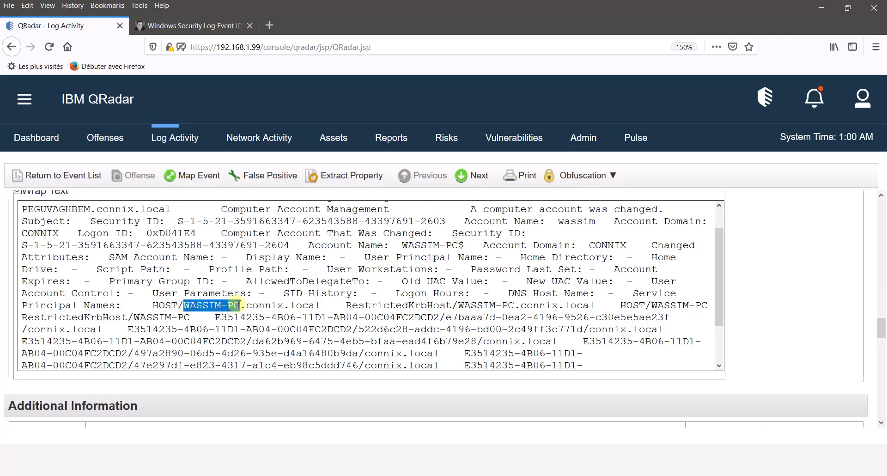
pyautogui.moveTo(323, 471)
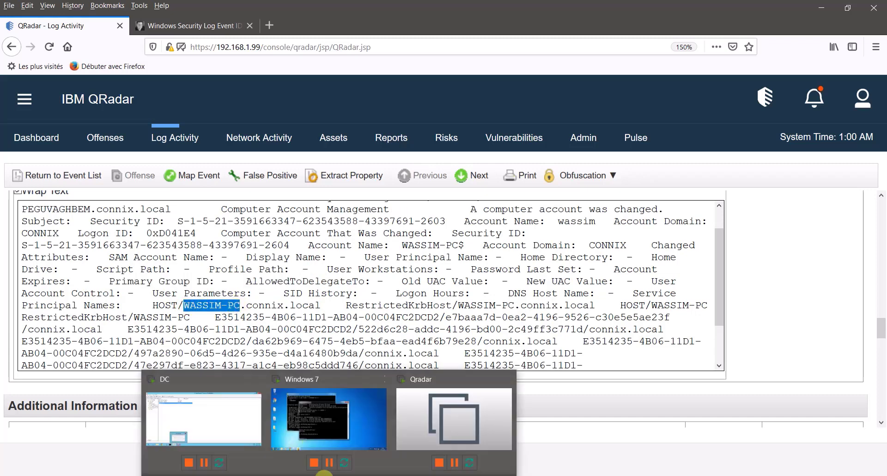
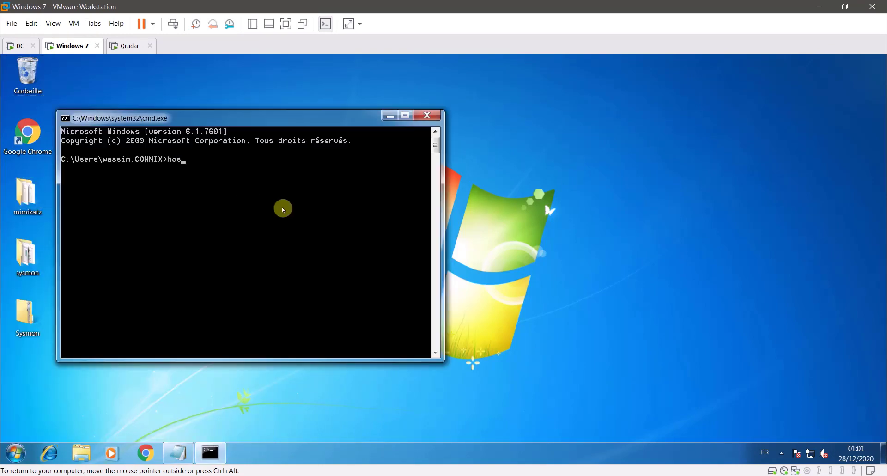
# - Run hostname in the Windows 7 VM's command prompt to print its computer name
pyautogui.write('tname')
pyautogui.press('Return')
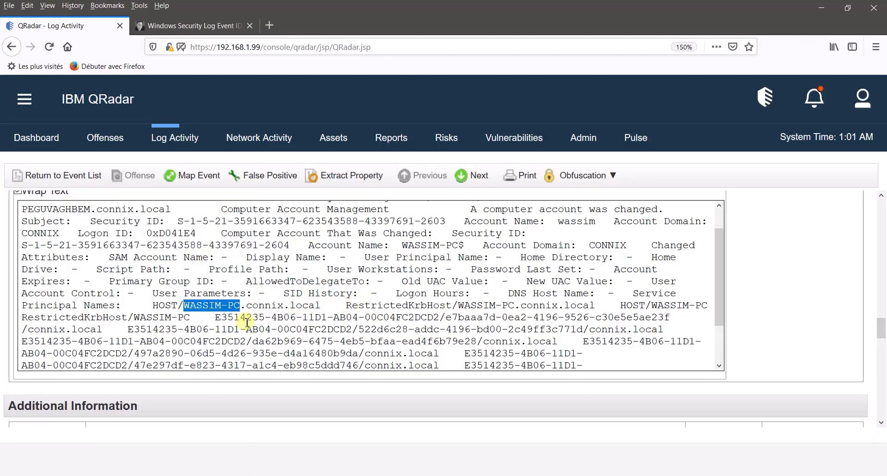
# - Note the E3514235 GUID in the payload, then open the second search result's details
pyautogui.moveTo(217, 319); pyautogui.dragTo(444, 318)
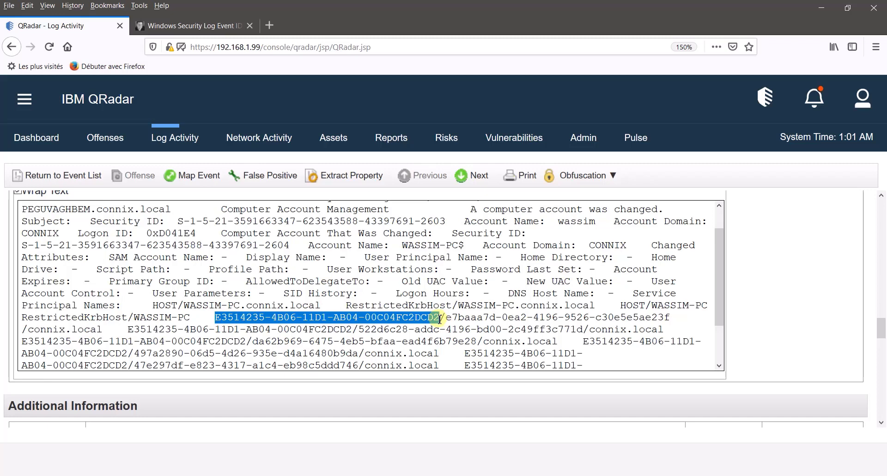
pyautogui.click(42, 175)
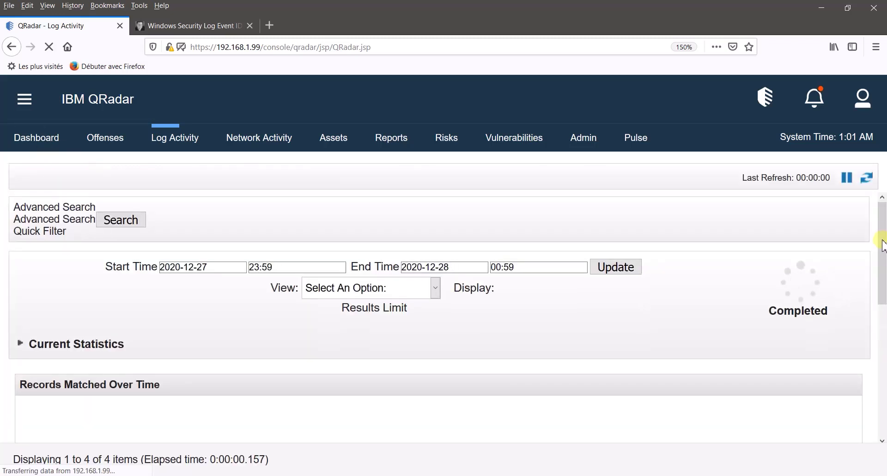
pyautogui.click(880, 254)
pyautogui.scroll(-5, 883, 367)
pyautogui.click(283, 395)
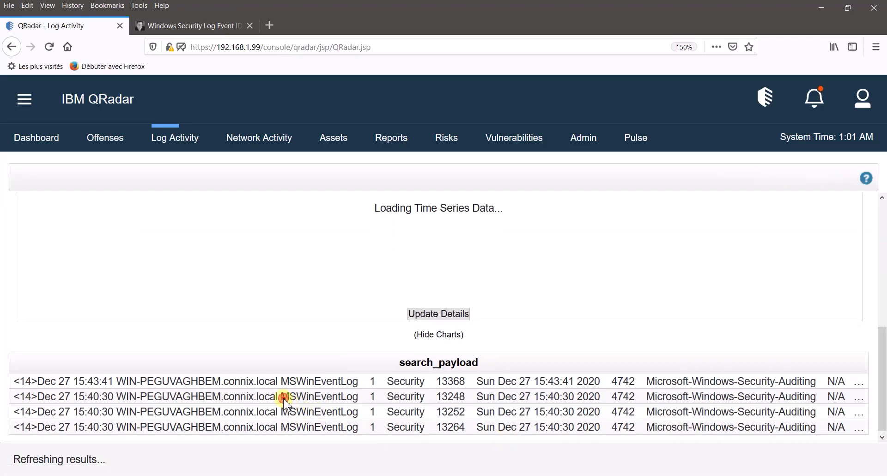
pyautogui.doubleClick(283, 395)
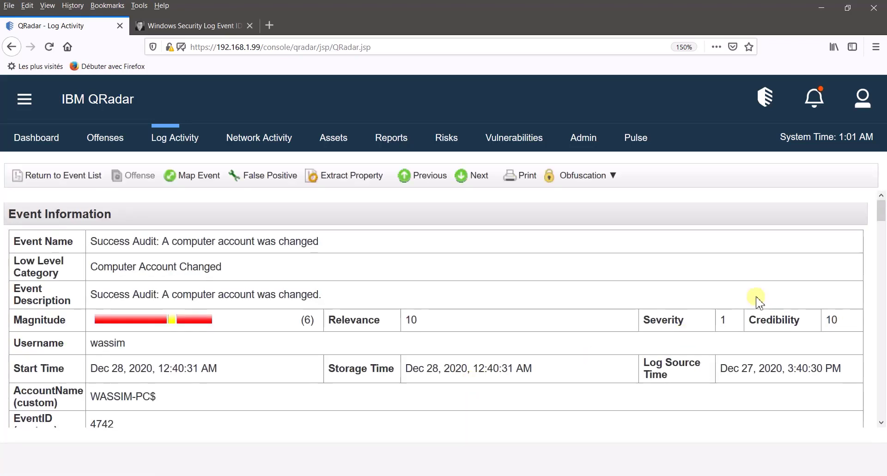
# - Inspect the event's target computer name and Service Principal Names, then return to the results list
pyautogui.moveTo(882, 212); pyautogui.dragTo(881, 256)
pyautogui.moveTo(262, 312); pyautogui.dragTo(407, 322)
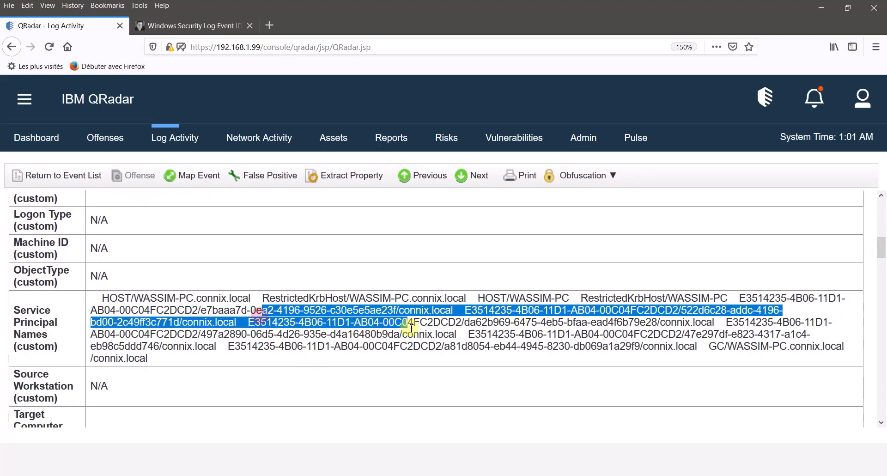
pyautogui.moveTo(881, 252); pyautogui.dragTo(881, 277)
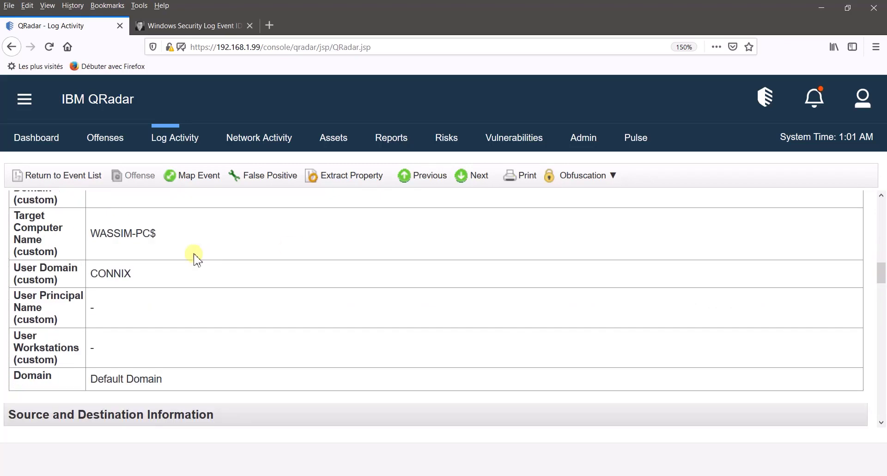
pyautogui.moveTo(99, 233); pyautogui.dragTo(142, 233)
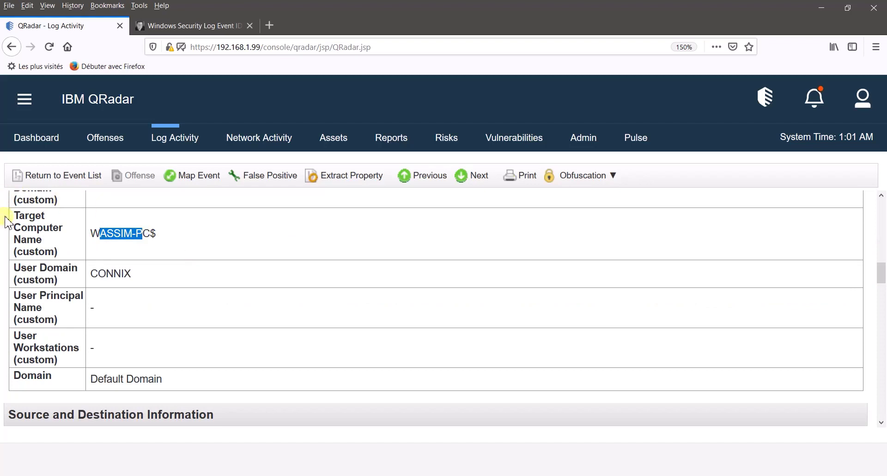
pyautogui.moveTo(17, 216); pyautogui.dragTo(62, 233)
pyautogui.moveTo(156, 233); pyautogui.dragTo(113, 233)
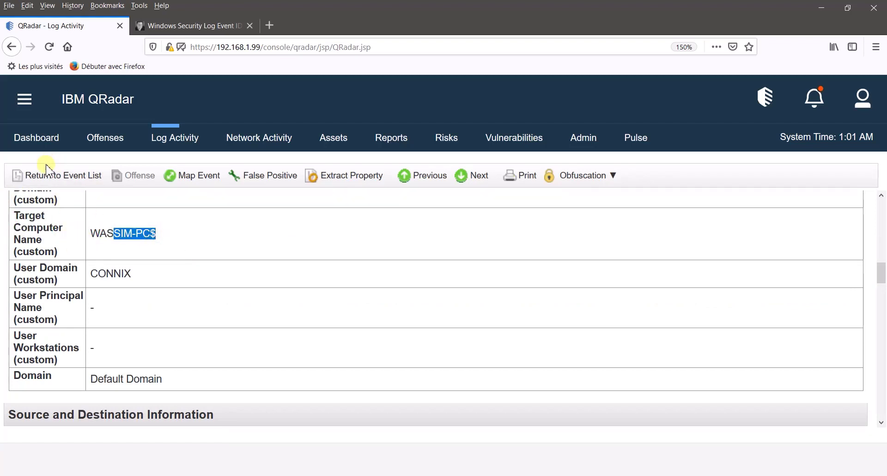
pyautogui.click(106, 313)
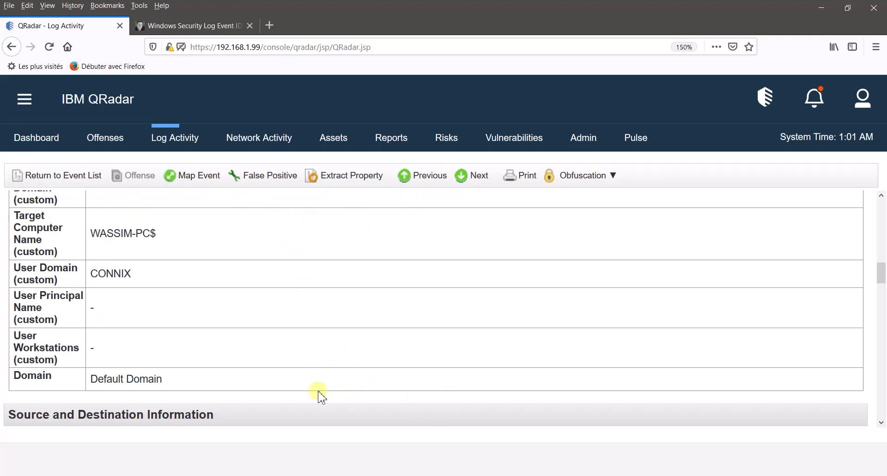
pyautogui.moveTo(91, 243); pyautogui.dragTo(183, 245)
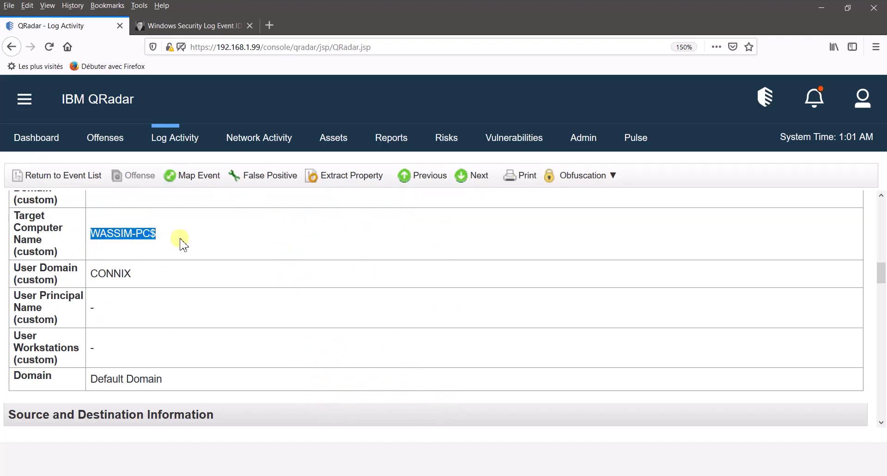
pyautogui.moveTo(881, 273)
pyautogui.mouseDown()
pyautogui.moveTo(867, 194)
pyautogui.moveTo(869, 272)
pyautogui.mouseUp()
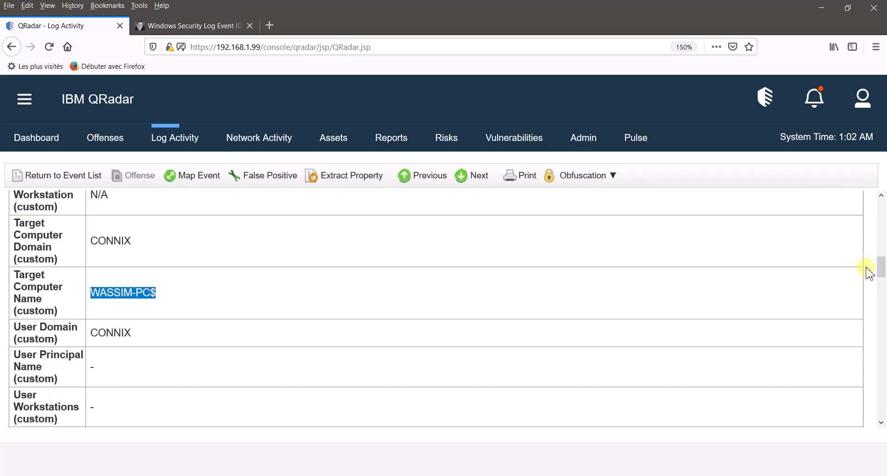
pyautogui.click(64, 175)
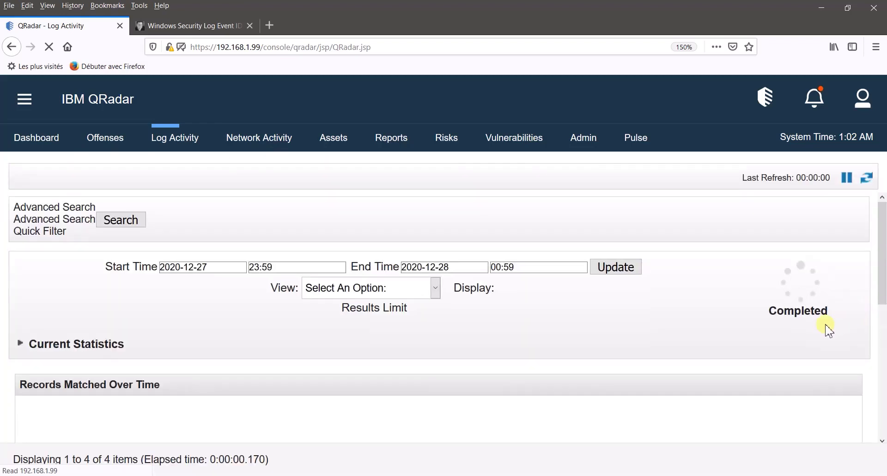
# - Replace UTF8(payload) in the AQL select list with the Service Principal Names field
pyautogui.scroll(-5, 878, 365)
pyautogui.moveTo(878, 365); pyautogui.dragTo(882, 200)
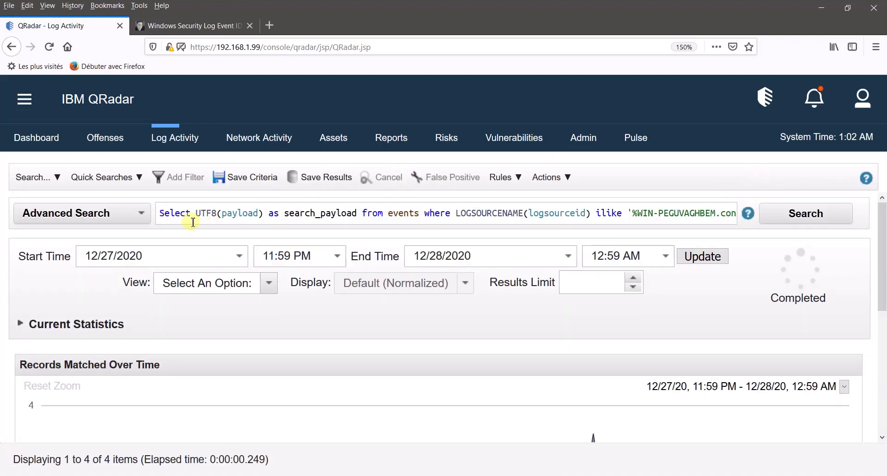
pyautogui.moveTo(194, 213)
pyautogui.mouseDown()
pyautogui.moveTo(356, 215)
pyautogui.moveTo(197, 217)
pyautogui.mouseUp()
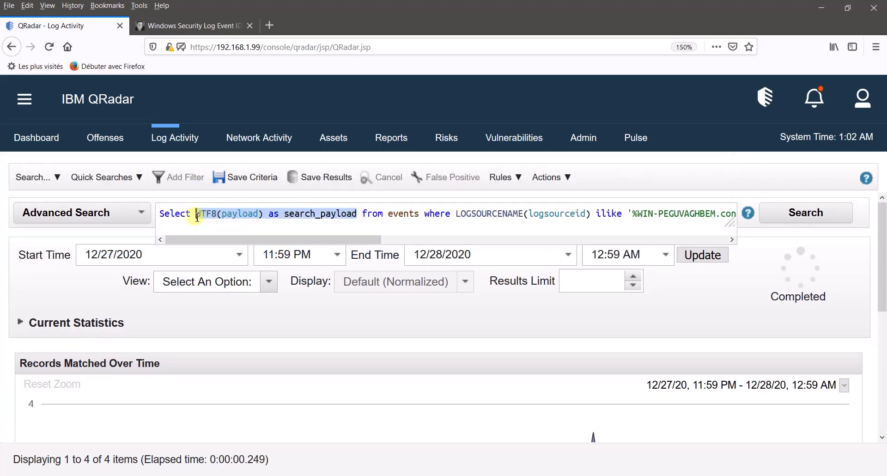
pyautogui.press('BackSpace')
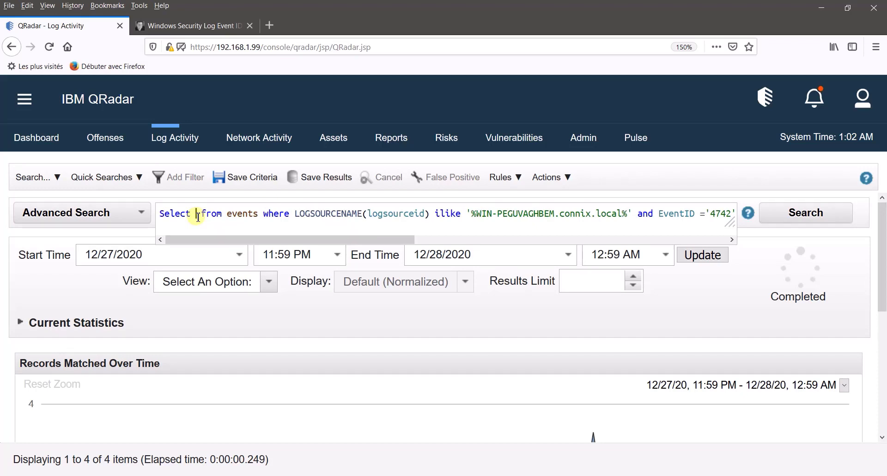
pyautogui.write('ser')
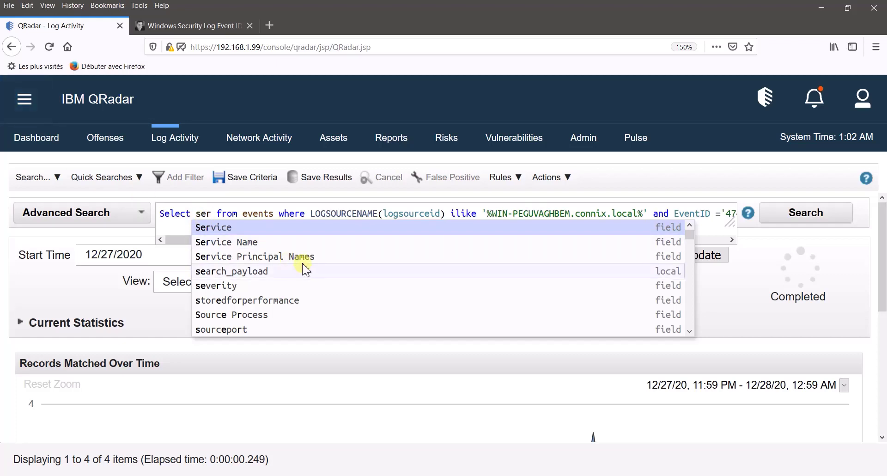
pyautogui.click(305, 256)
# - Swap both search_payload filters for "Service Principal Names" and run the search
pyautogui.moveTo(322, 213)
pyautogui.mouseDown()
pyautogui.moveTo(206, 215)
pyautogui.moveTo(318, 210)
pyautogui.mouseUp()
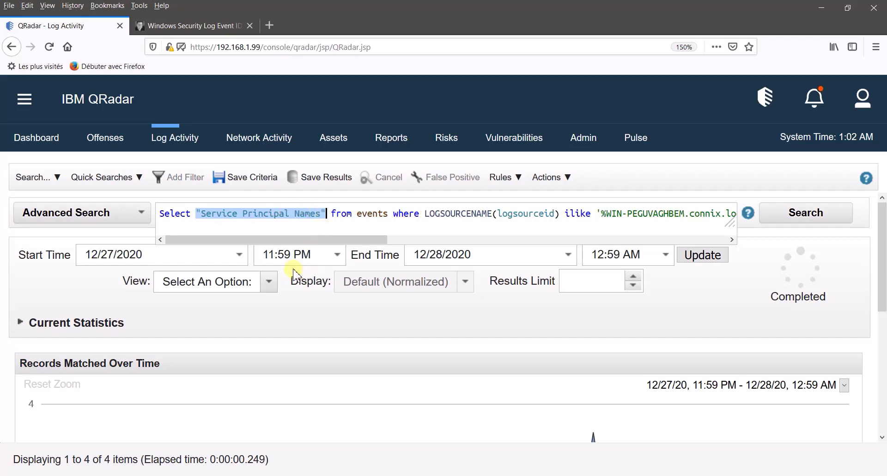
pyautogui.moveTo(243, 239); pyautogui.dragTo(561, 248)
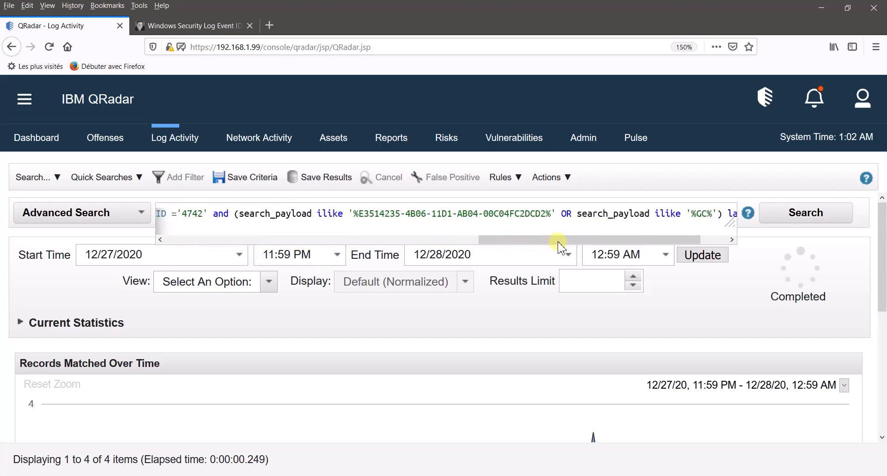
pyautogui.moveTo(240, 214); pyautogui.dragTo(297, 215)
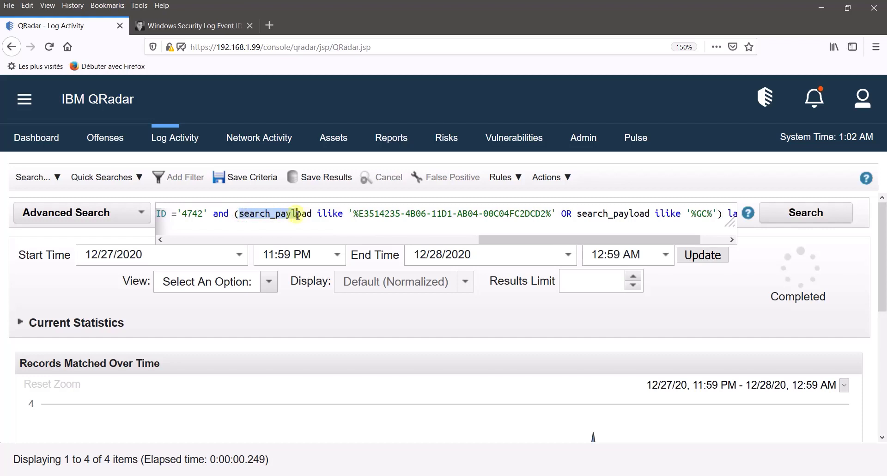
pyautogui.write('"Service Principal Names"')
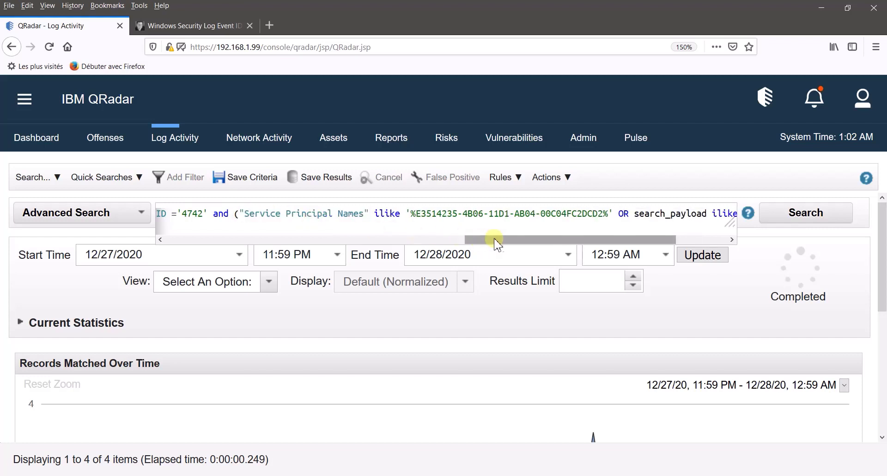
pyautogui.moveTo(497, 237); pyautogui.dragTo(559, 243)
pyautogui.moveTo(520, 214); pyautogui.dragTo(595, 213)
pyautogui.write('"Service Principal Names"')
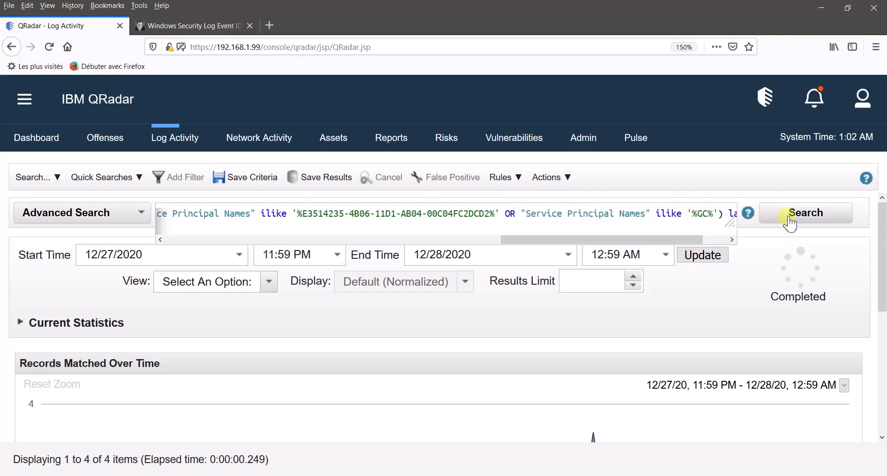
pyautogui.click(791, 217)
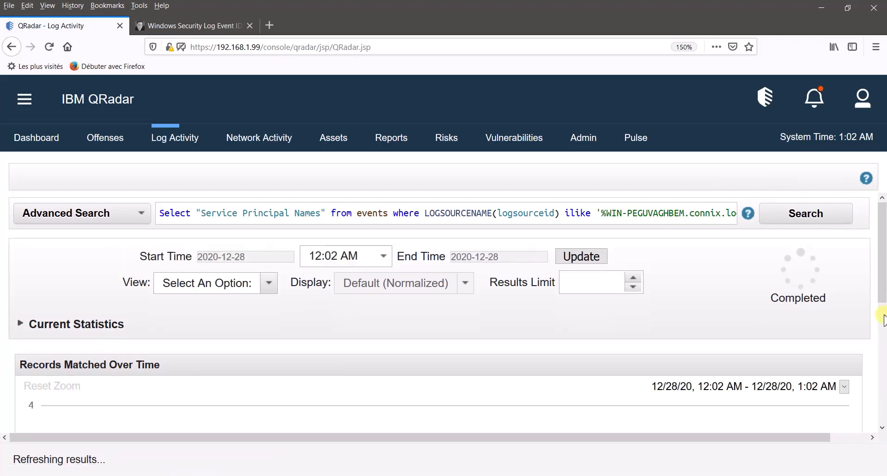
# - Open the third result's details and highlight the GC/ entry among its Service Principal Names
pyautogui.scroll(-2, 882, 317)
pyautogui.moveTo(882, 318); pyautogui.dragTo(882, 416)
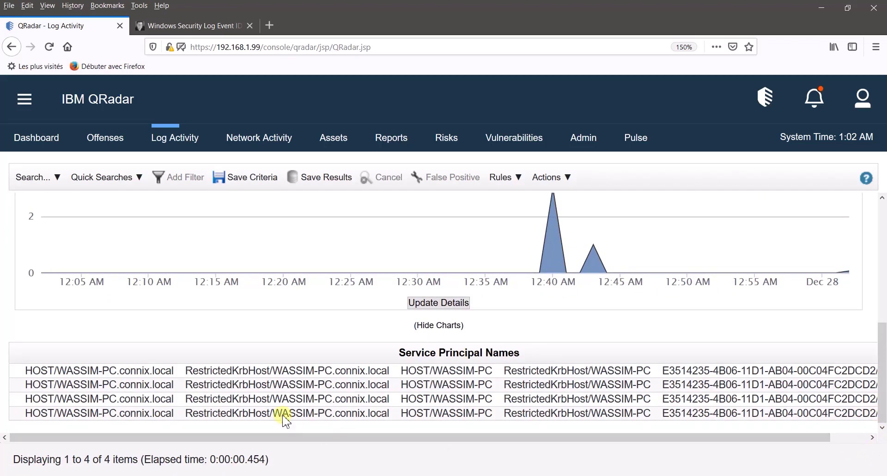
pyautogui.doubleClick(243, 399)
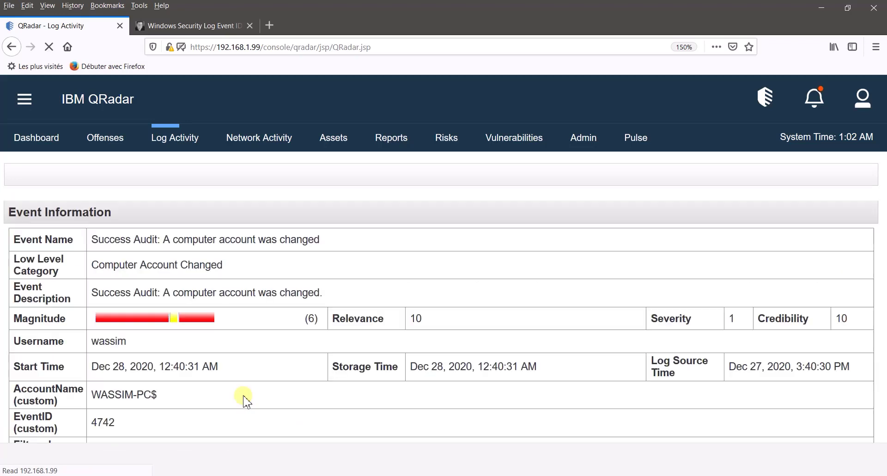
pyautogui.moveTo(881, 210); pyautogui.dragTo(879, 253)
pyautogui.moveTo(60, 290); pyautogui.dragTo(32, 278)
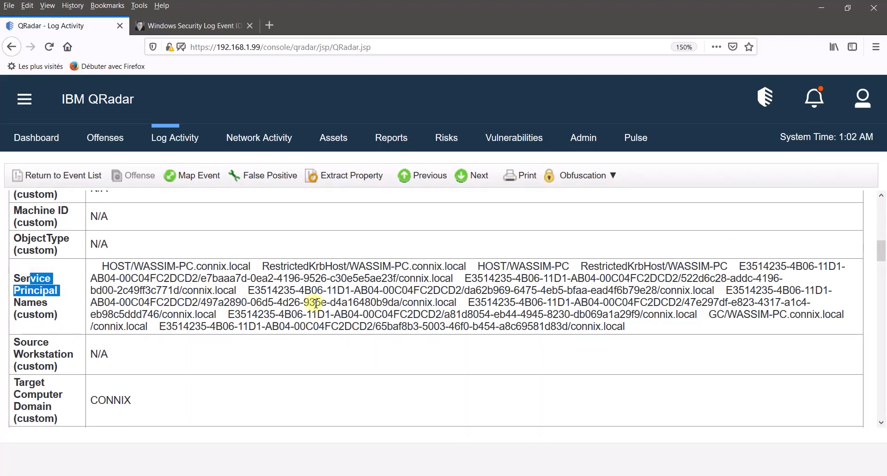
pyautogui.doubleClick(470, 303)
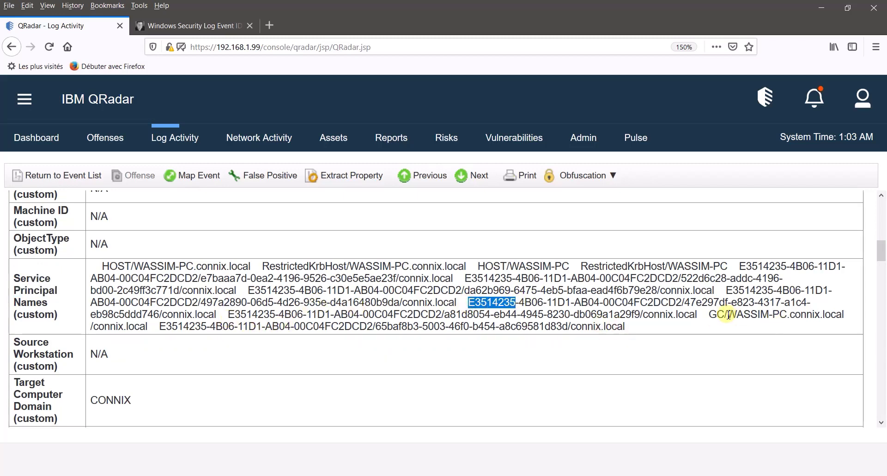
pyautogui.moveTo(710, 316); pyautogui.dragTo(831, 312)
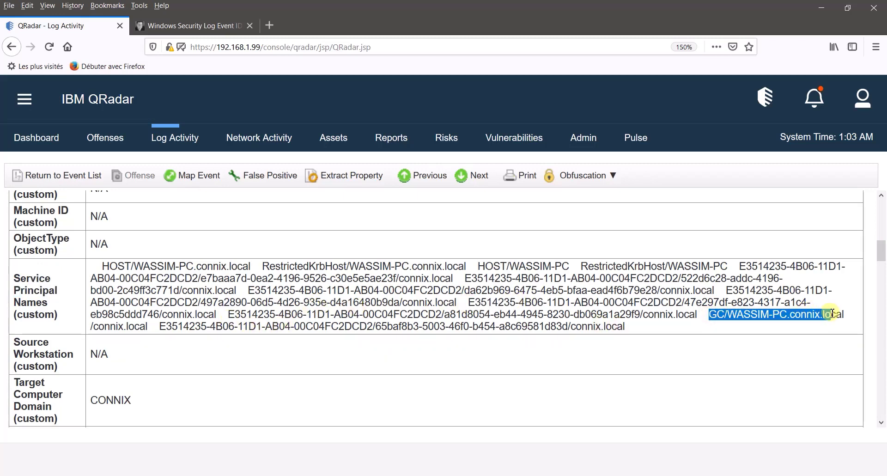